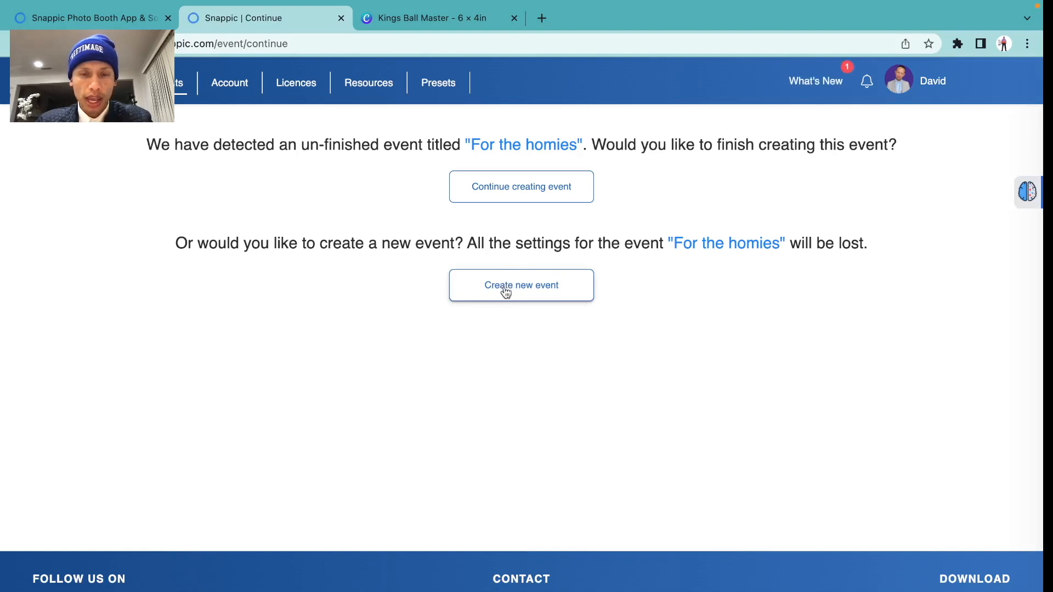
Select the Photo and GIF feature cards for the new event and scroll to Add-ons
click(381, 334)
click(491, 356)
scroll(491, 355, down, 3)
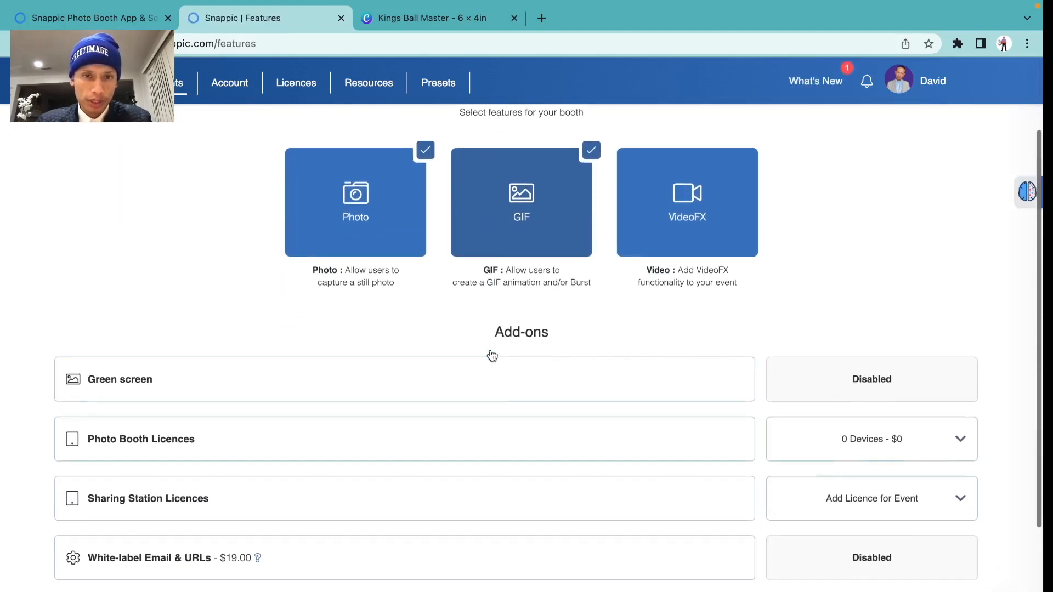
scroll(492, 353, down, 3)
Name the event 'Photo booth folks'
click(936, 535)
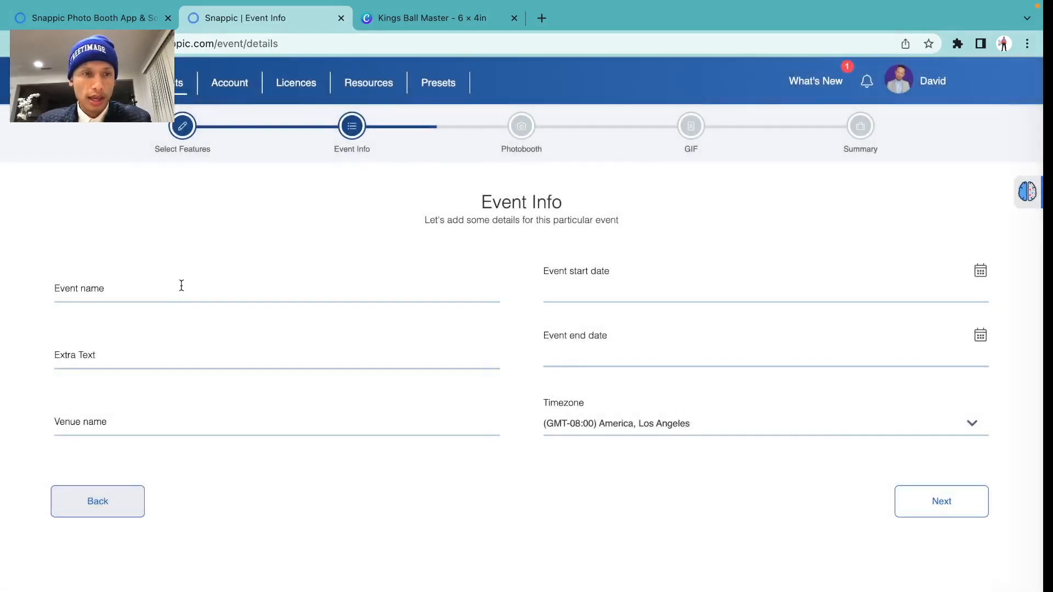
click(173, 288)
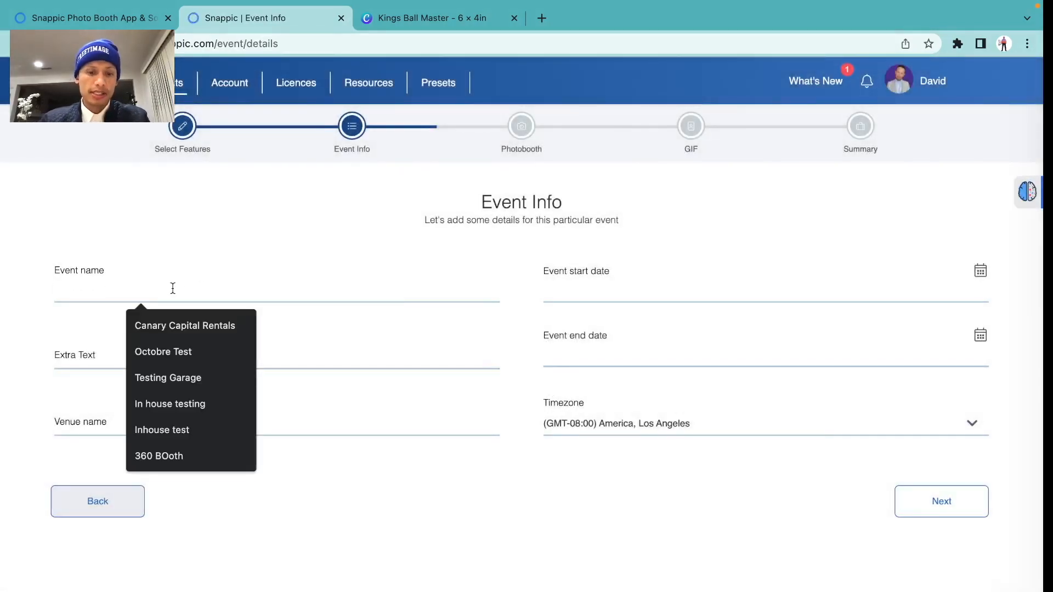
text(Ph)
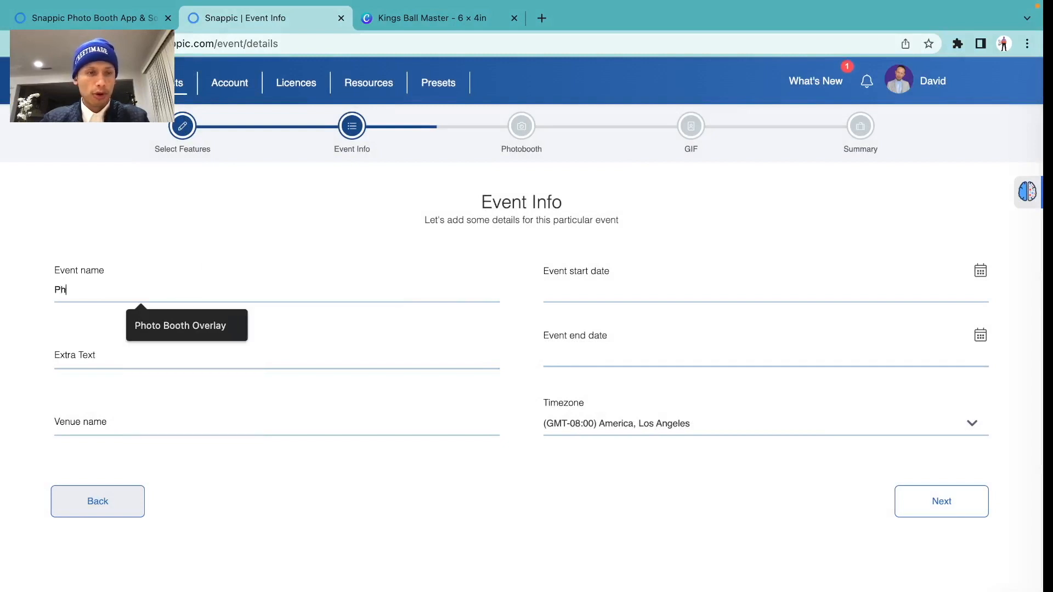
text(oto booth )
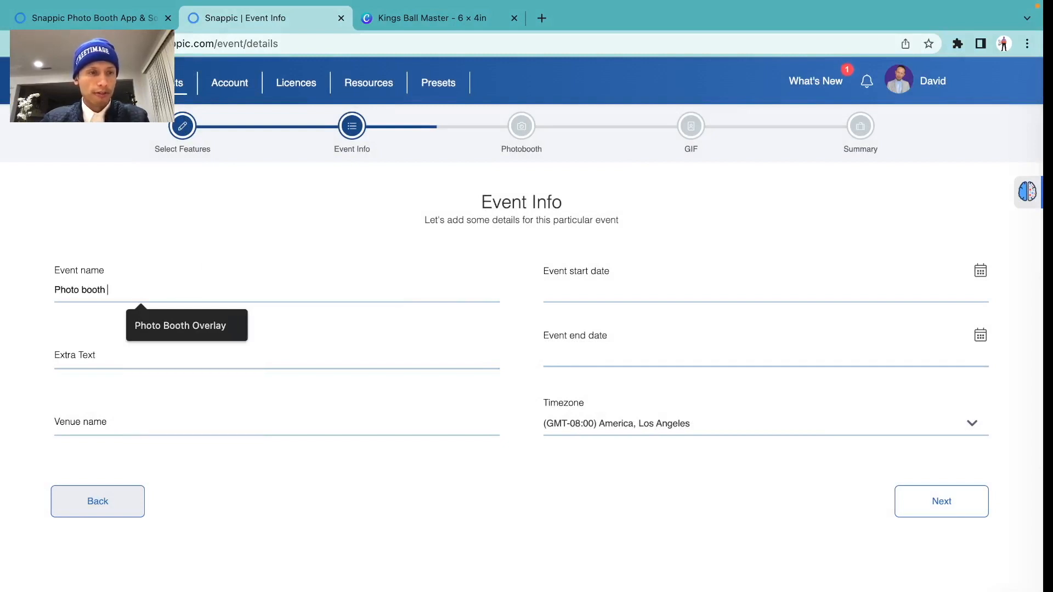
text(fok)
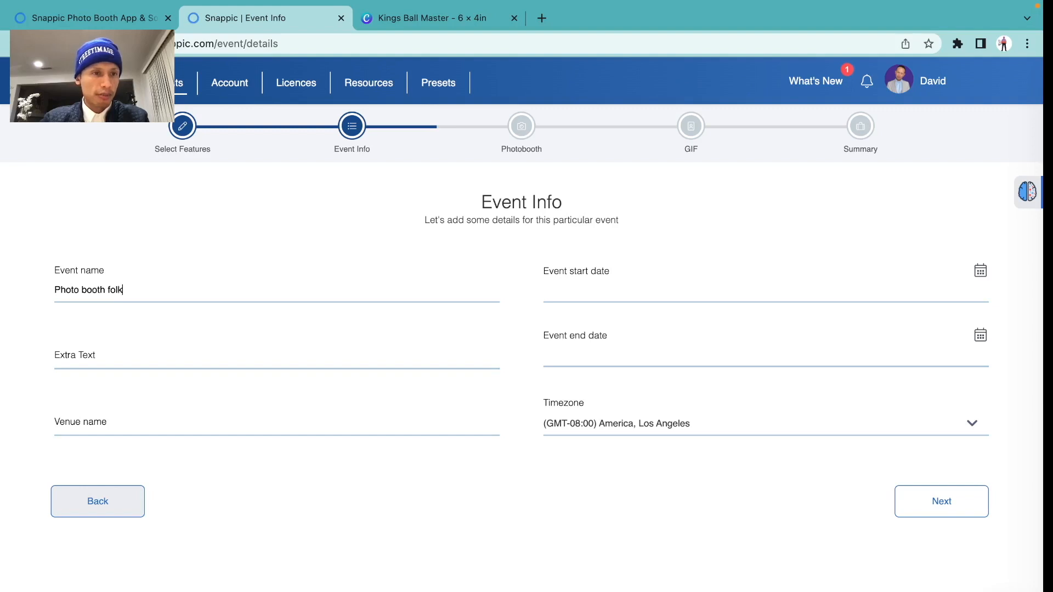
Schedule the event from 23 February 2023 7:00 PM to 24 February 2023 7:00 PM
click(714, 294)
click(683, 438)
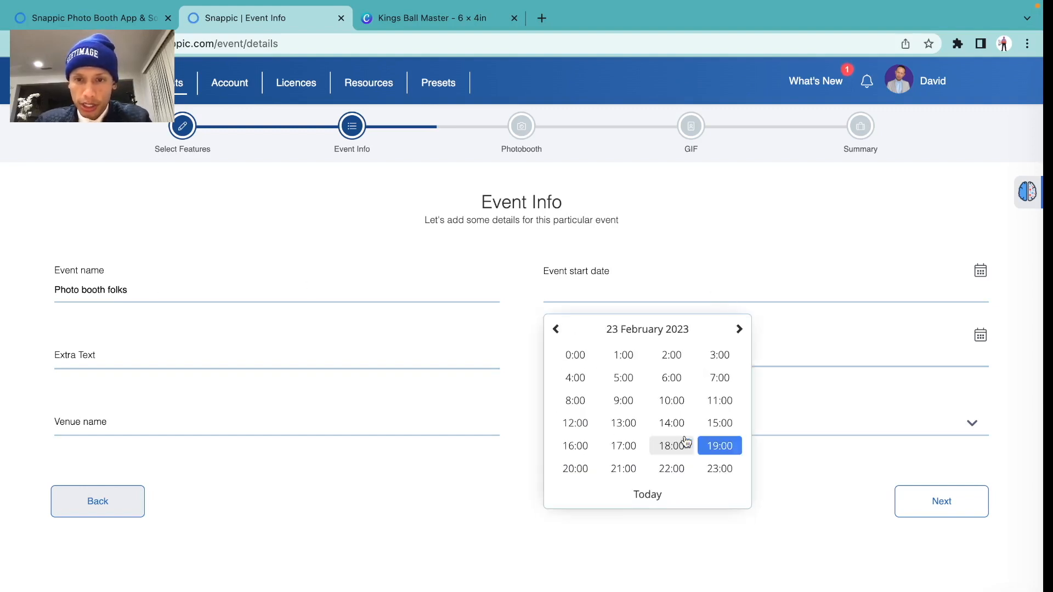
click(719, 447)
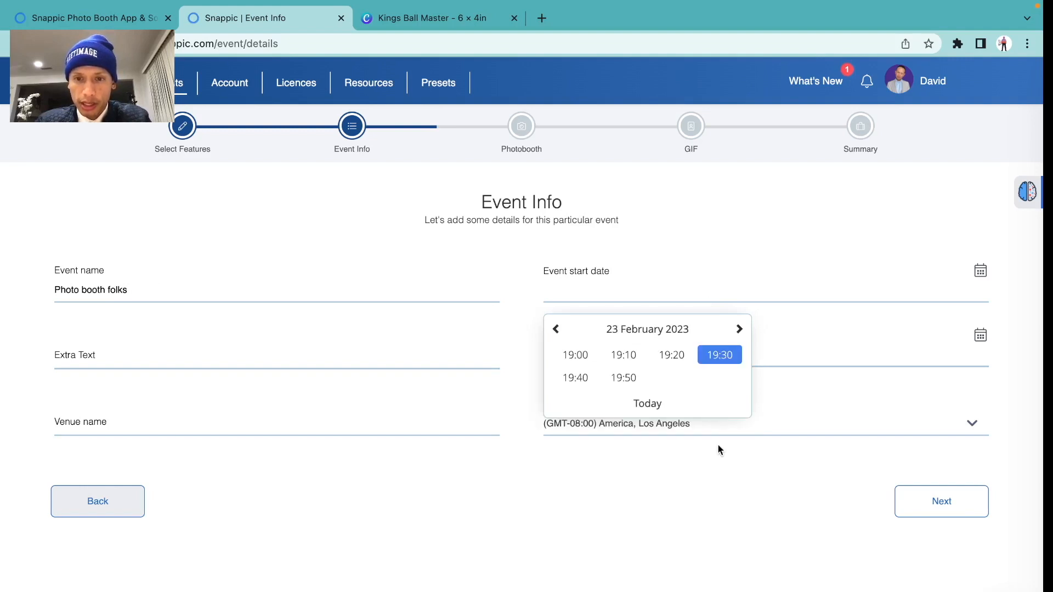
click(577, 356)
click(576, 342)
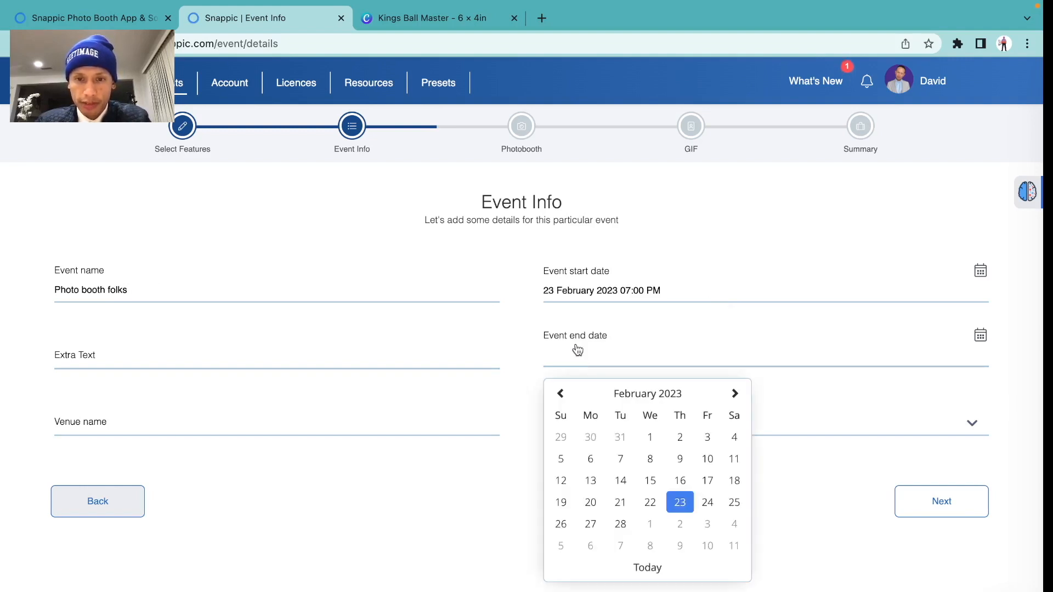
click(707, 501)
click(709, 506)
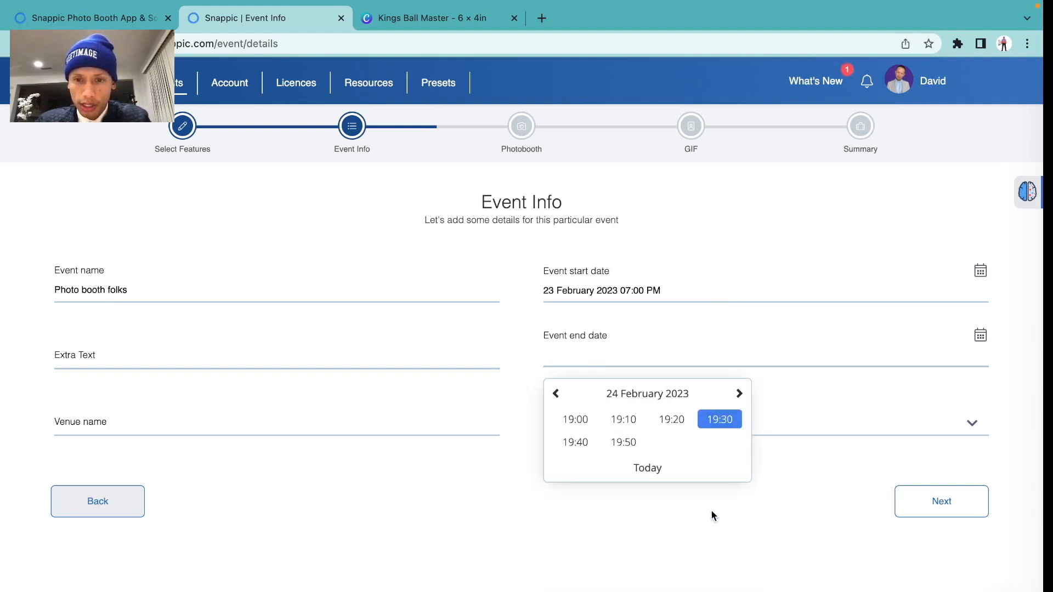
click(574, 422)
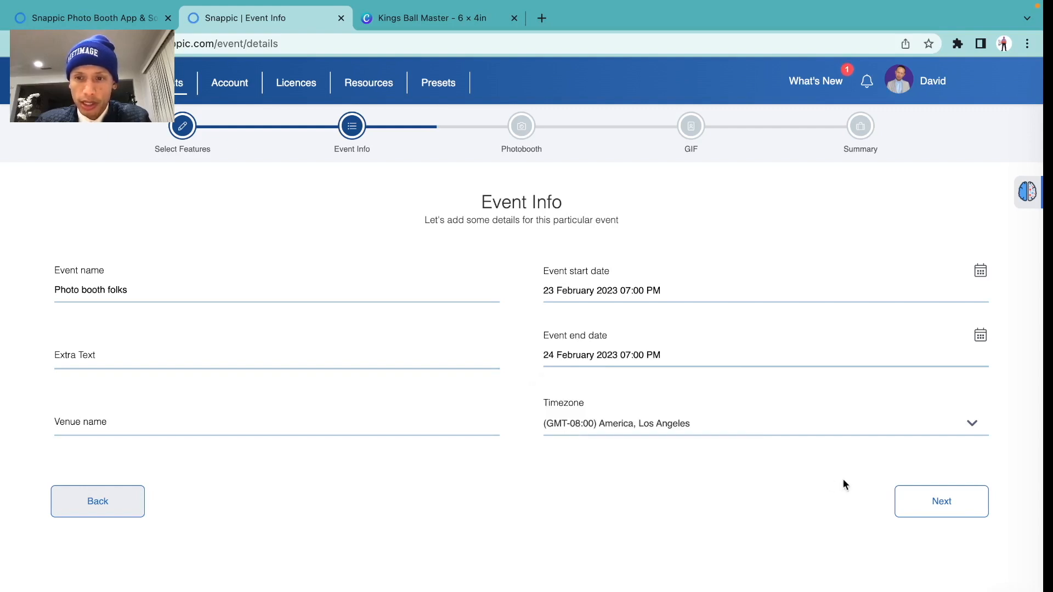
click(935, 512)
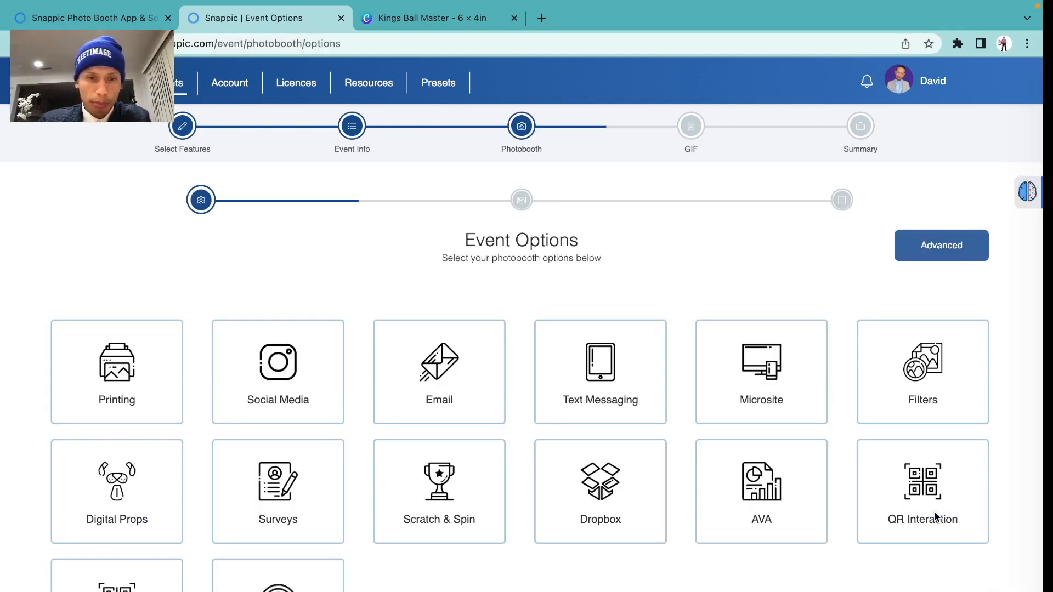
Enable Text Messaging, AirDrop and QR Sharing for the booth
scroll(670, 420, down, 3)
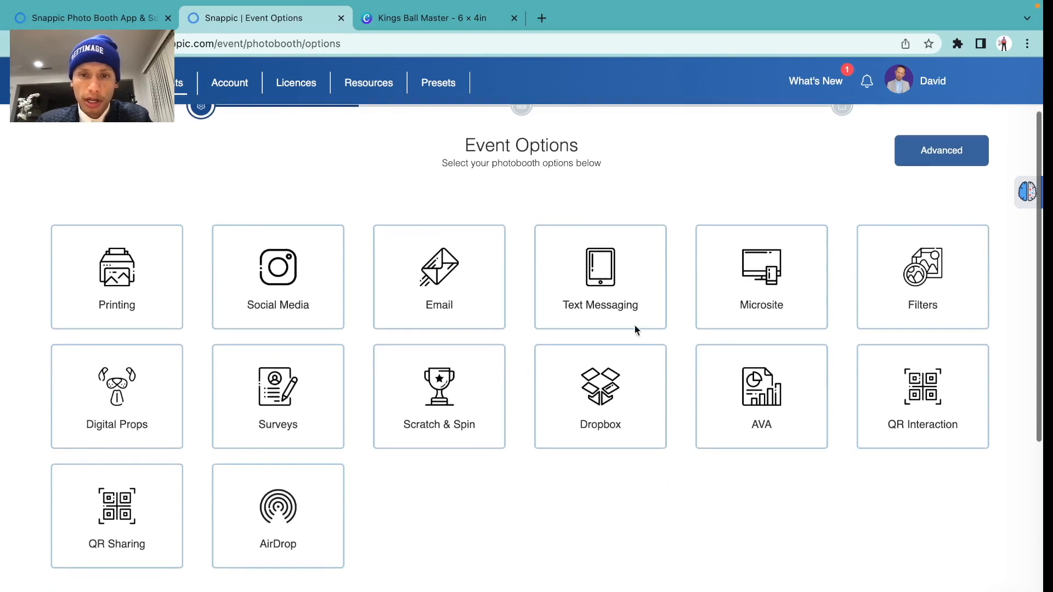
scroll(628, 317, up, 1)
scroll(628, 317, down, 1)
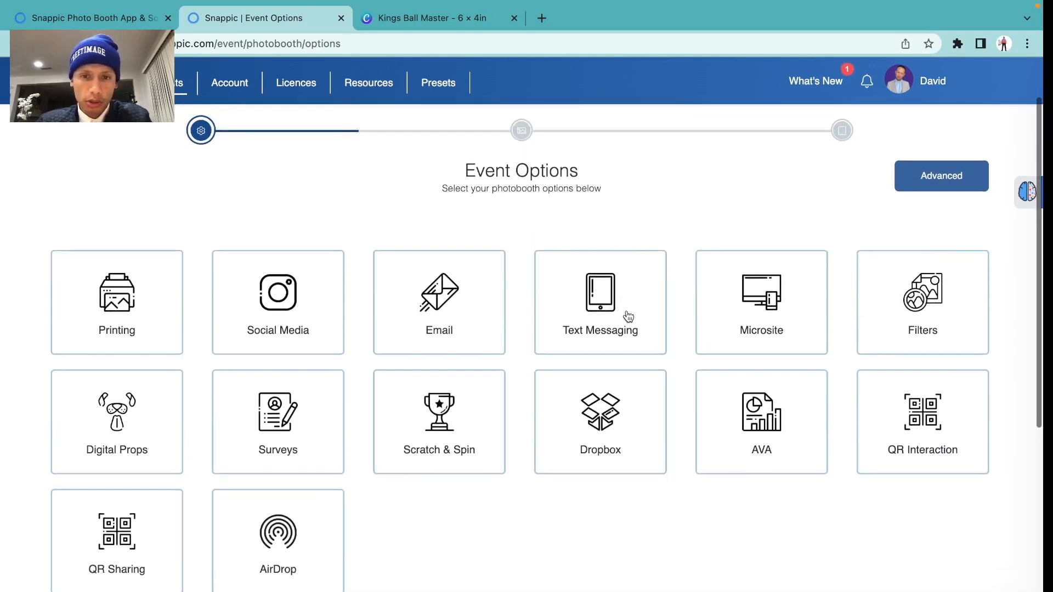
click(626, 312)
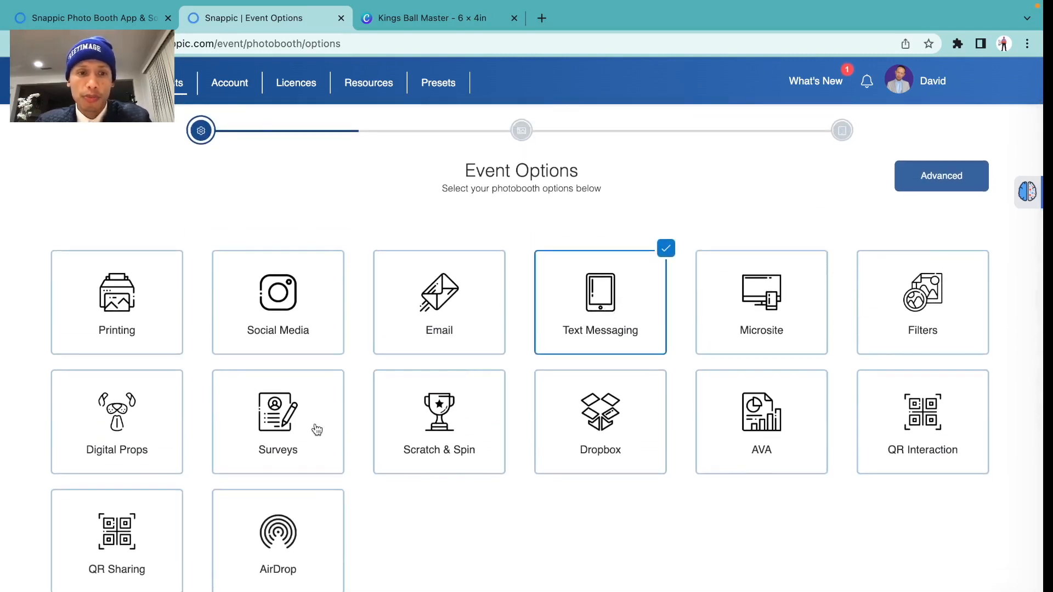
click(256, 504)
click(97, 544)
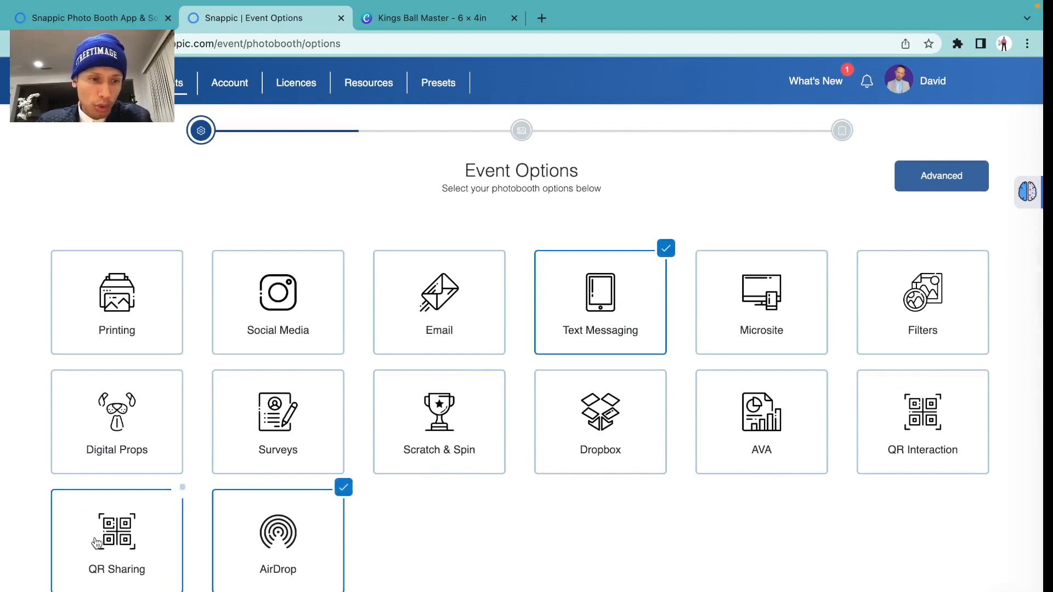
Set a four-digit admin password and continue to the SMS settings
scroll(509, 492, down, 5)
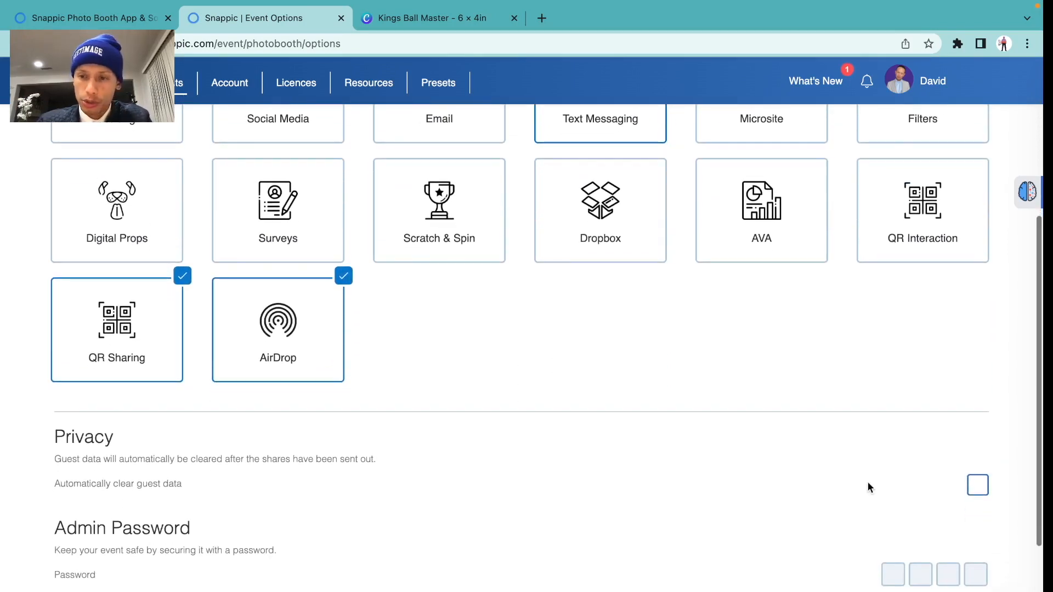
scroll(872, 486, down, 1)
click(892, 461)
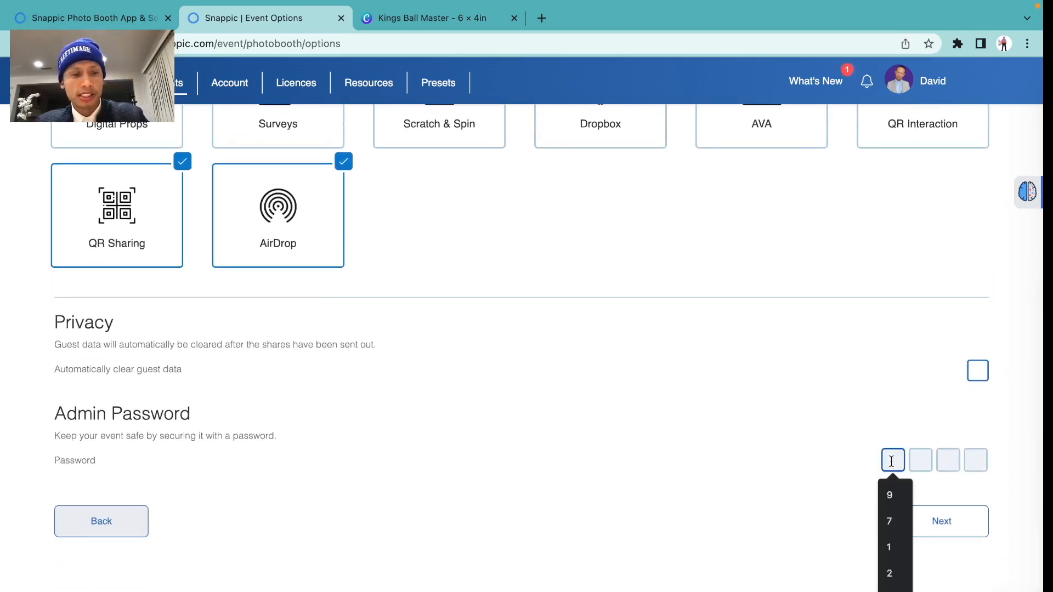
text(1111)
click(940, 518)
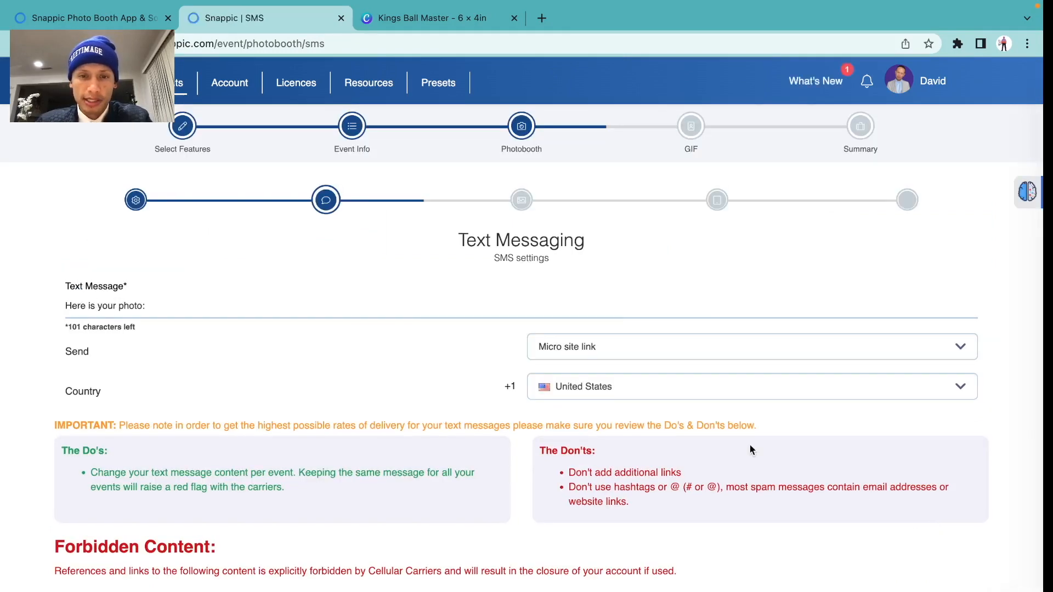
Move past the SMS page and add a Single Overlay photo template
scroll(749, 445, down, 10)
click(916, 444)
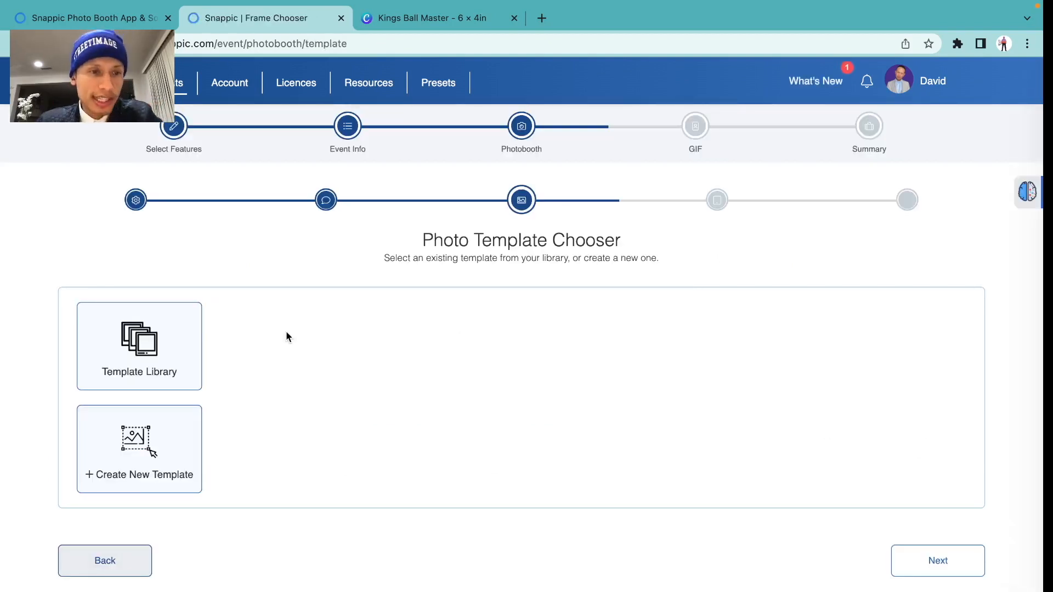
click(166, 331)
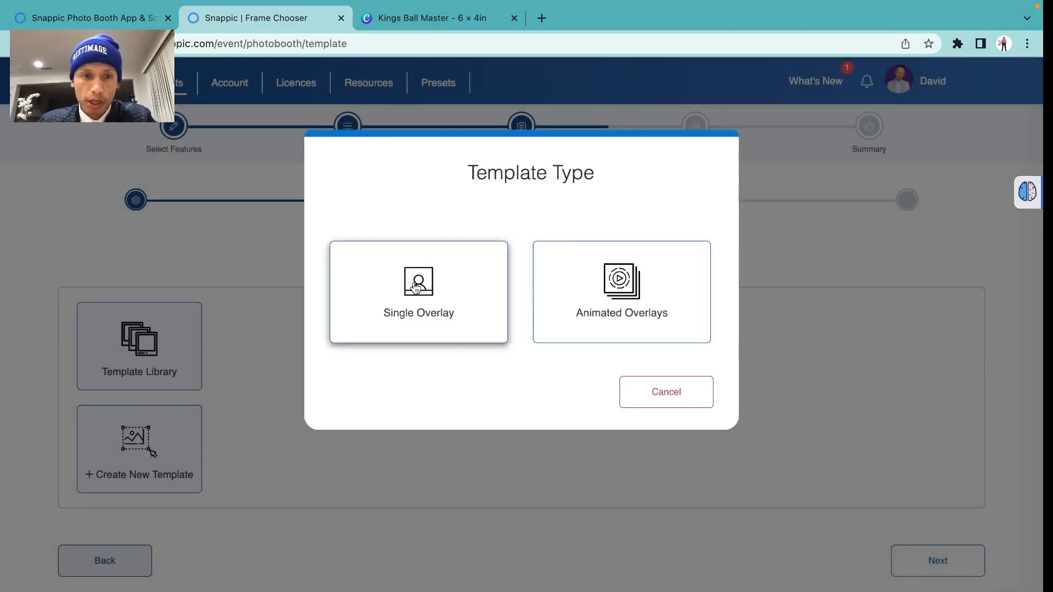
click(415, 288)
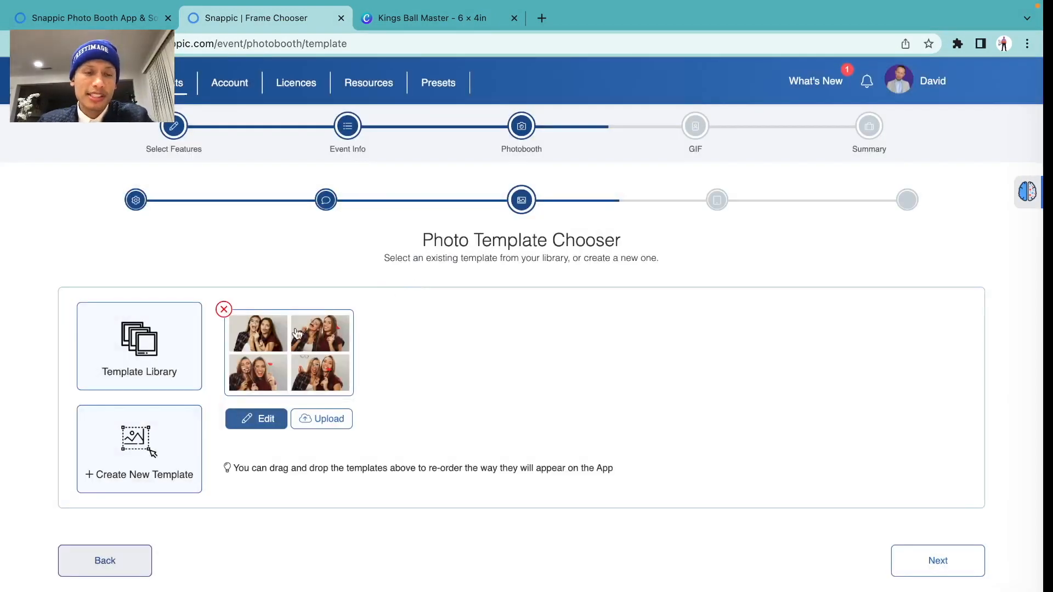
Review the Kings Ball design in Canva, then edit the four-photo template in Snappic
click(420, 20)
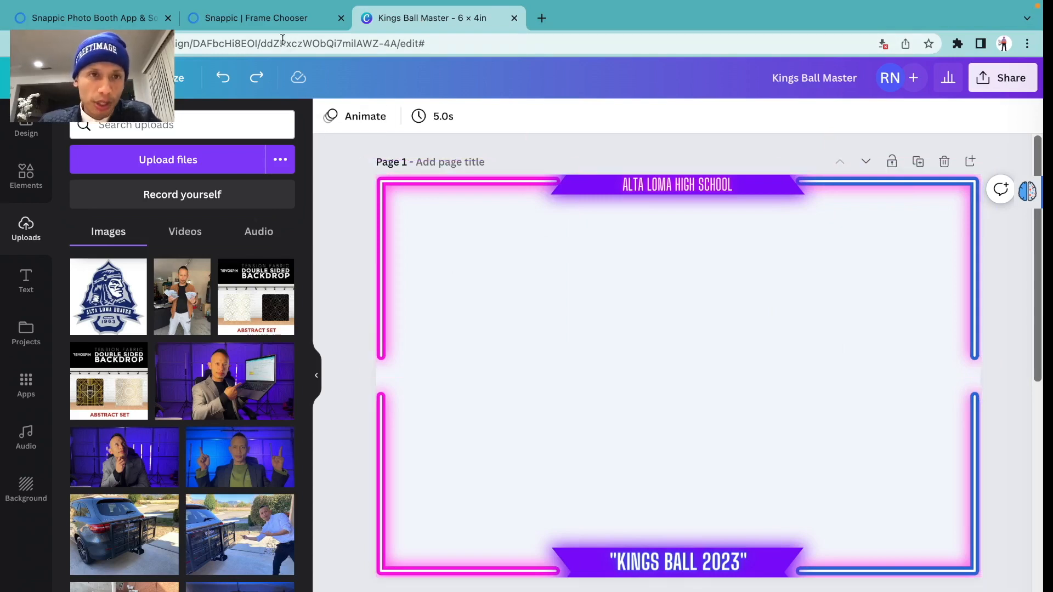
click(277, 20)
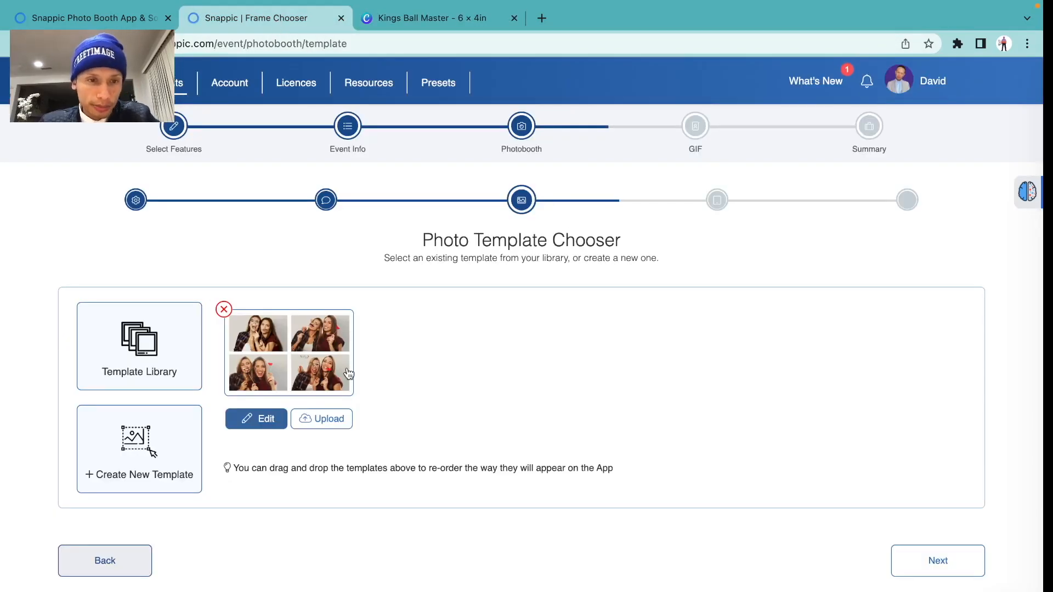
click(269, 419)
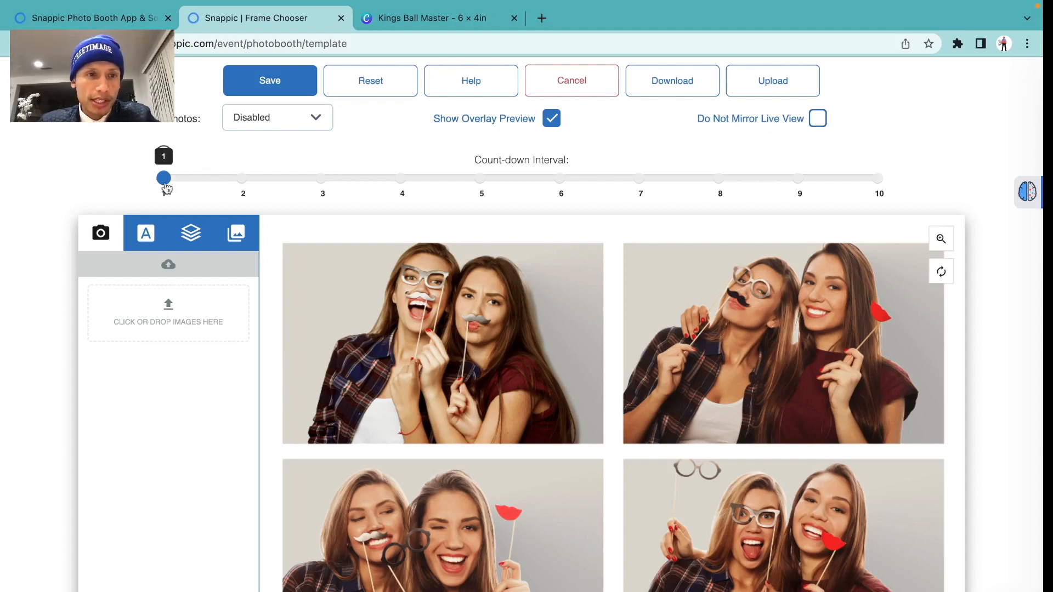
Set the Count-down Interval slider to 3 seconds
drag(165, 180, 313, 183)
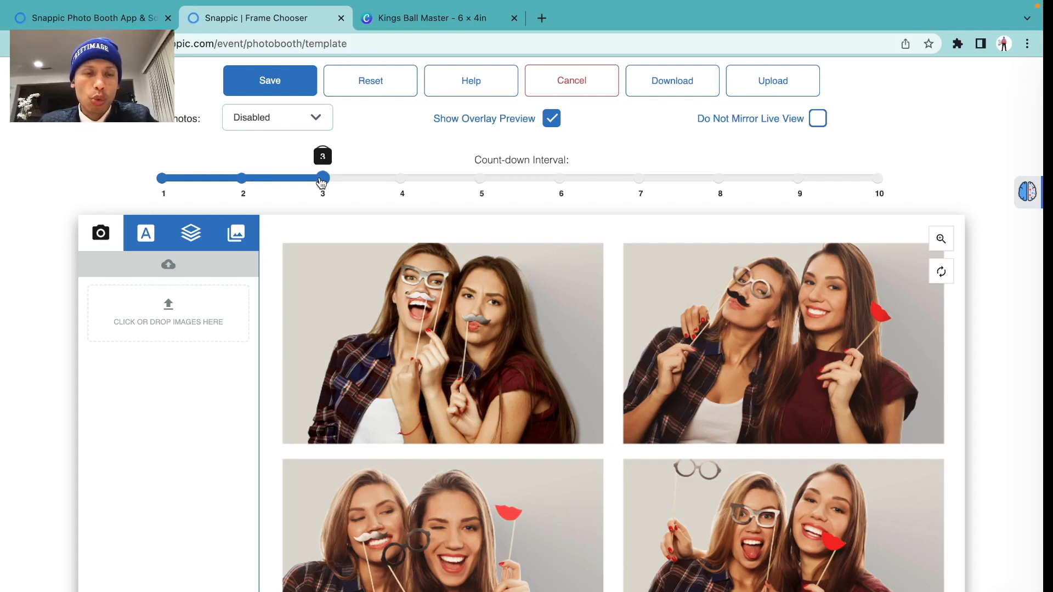
mouse_move(322, 182)
mouse_down()
mouse_move(242, 184)
mouse_move(312, 185)
mouse_up()
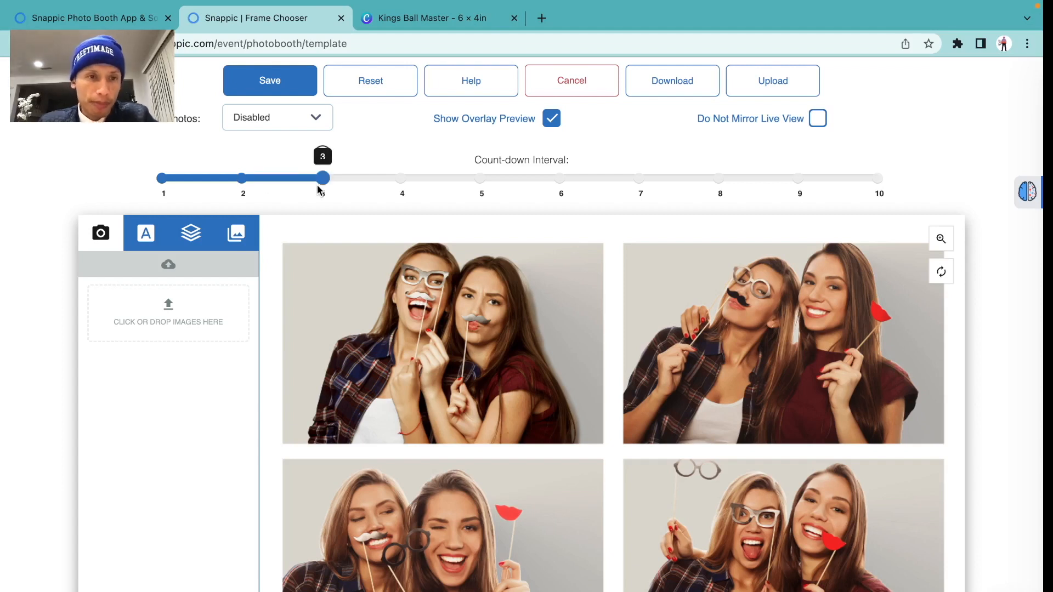
scroll(366, 356, down, 2)
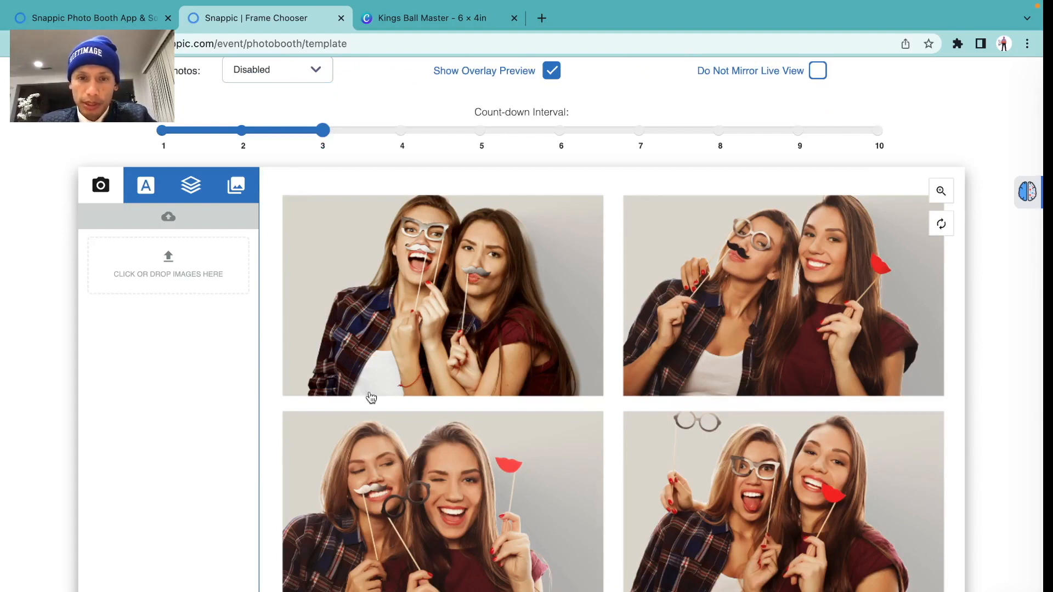
Upload Kings Ball 4sq.png from Downloads as the four-photo template's overlay frame
click(149, 282)
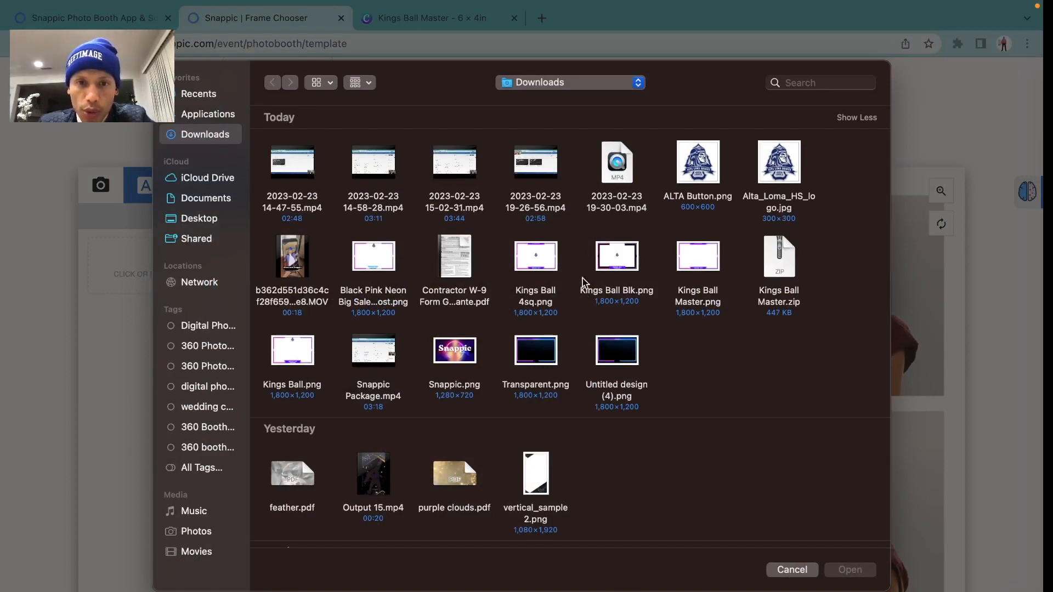
click(527, 259)
key(space)
key(space)
double_click(527, 260)
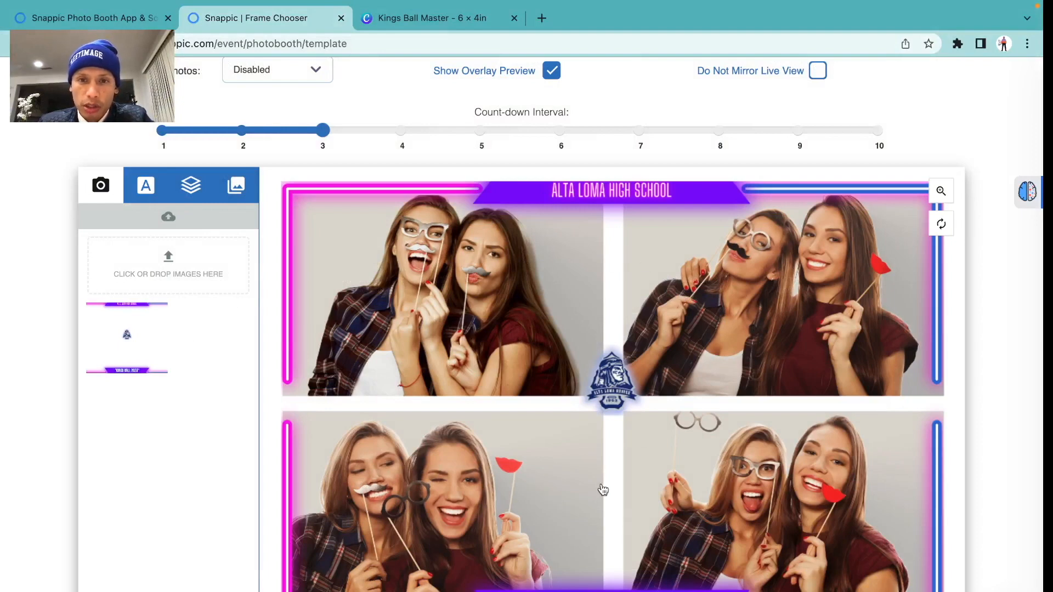
scroll(594, 329, up, 1)
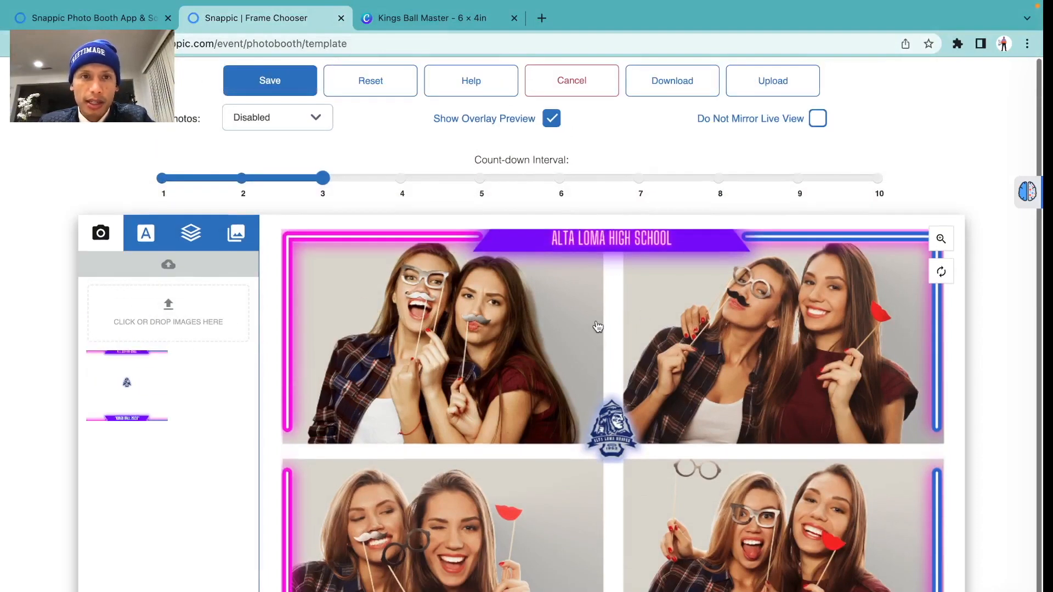
scroll(525, 329, down, 1)
scroll(524, 329, up, 1)
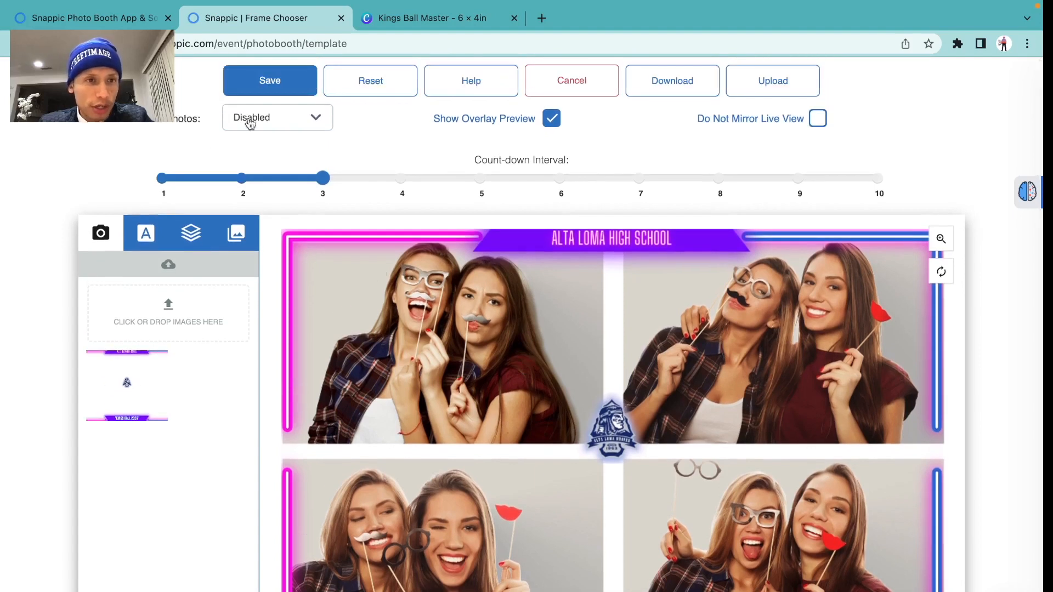
Set Photos to Processed (cropped and filtered), save the template and advance to App Experience
click(271, 118)
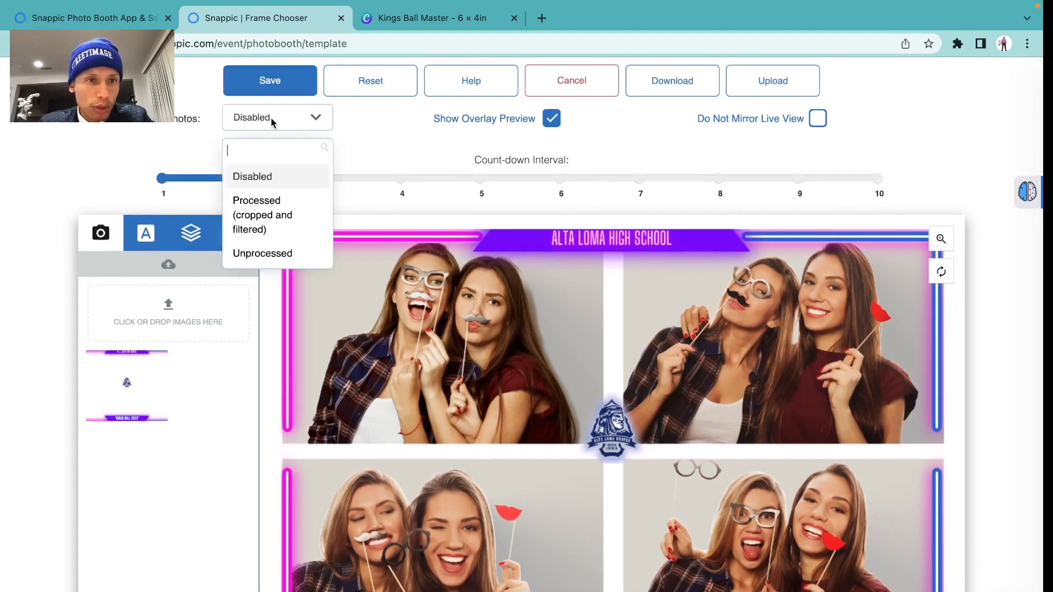
click(292, 219)
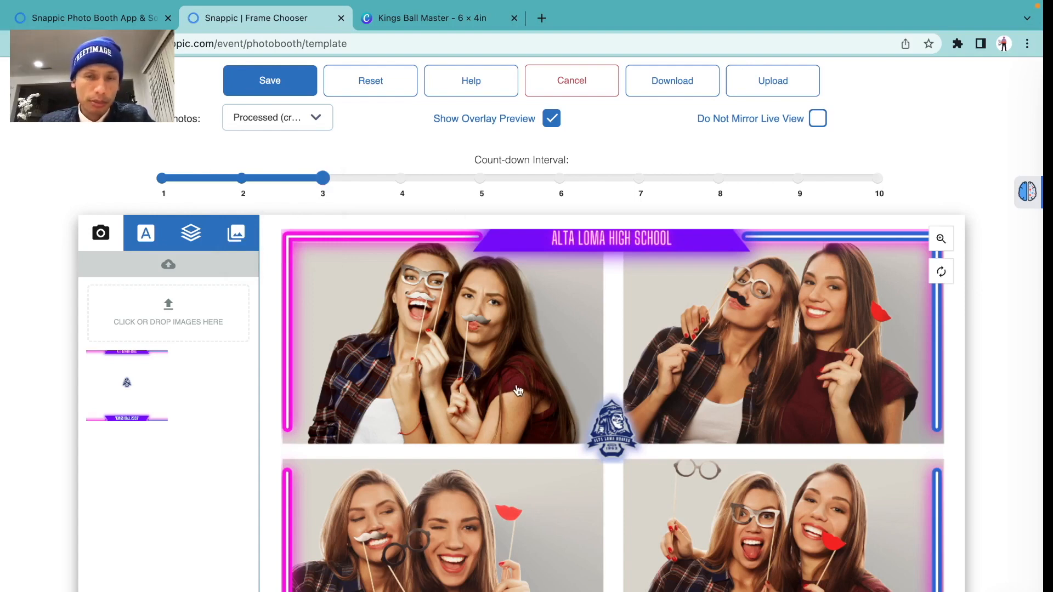
click(299, 90)
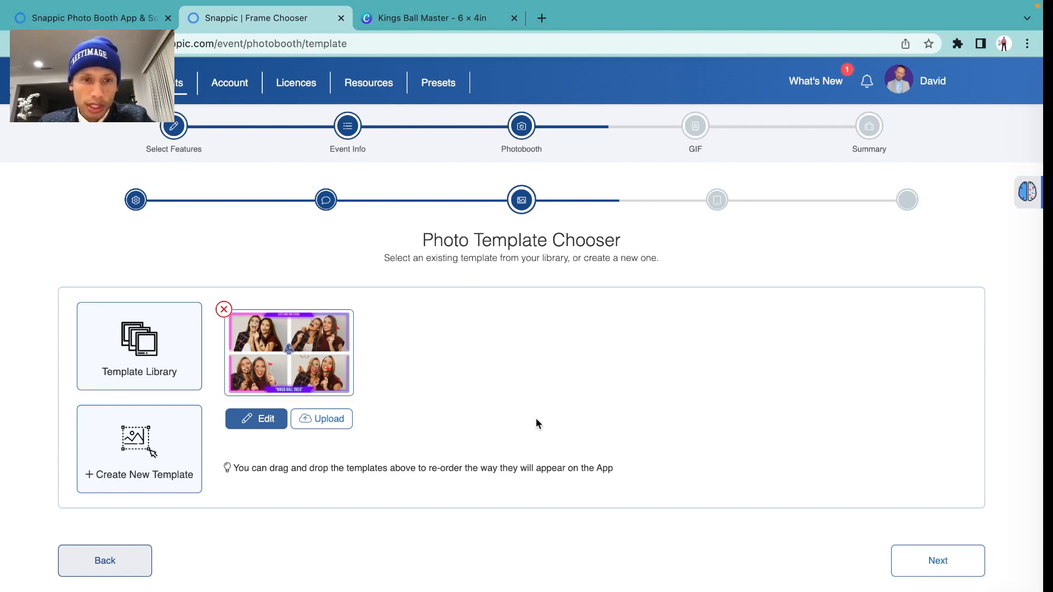
click(917, 568)
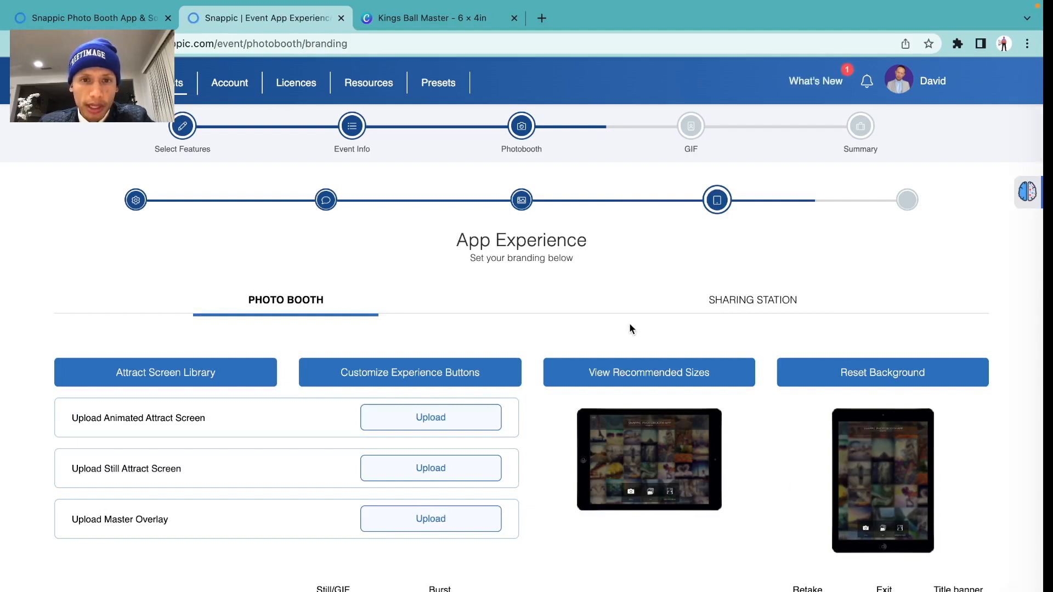
Open the Attract Screen Library from the App Experience page
scroll(630, 325, down, 1)
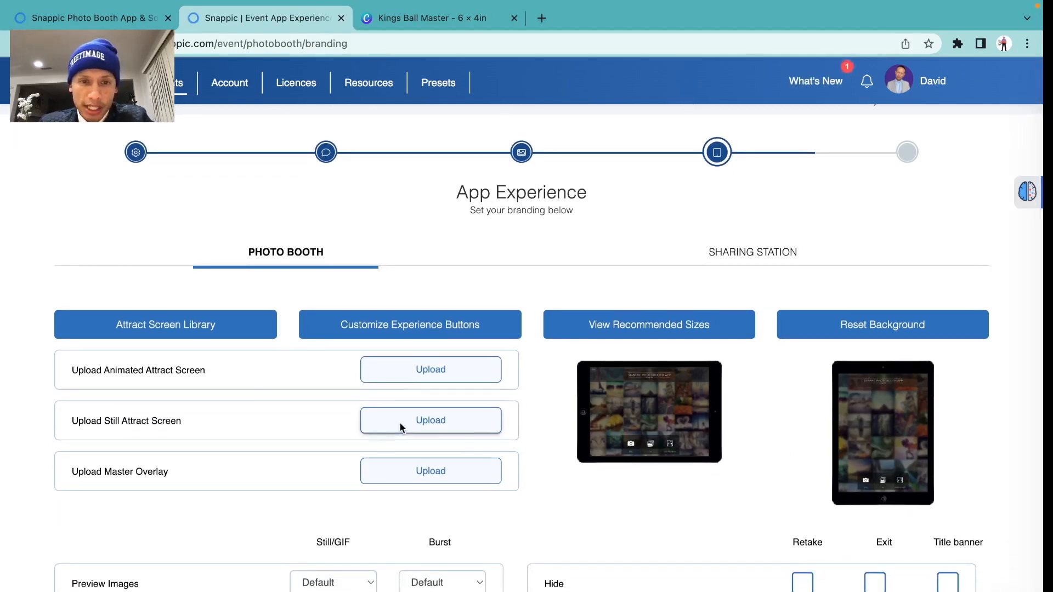
scroll(399, 423, down, 1)
scroll(505, 418, up, 1)
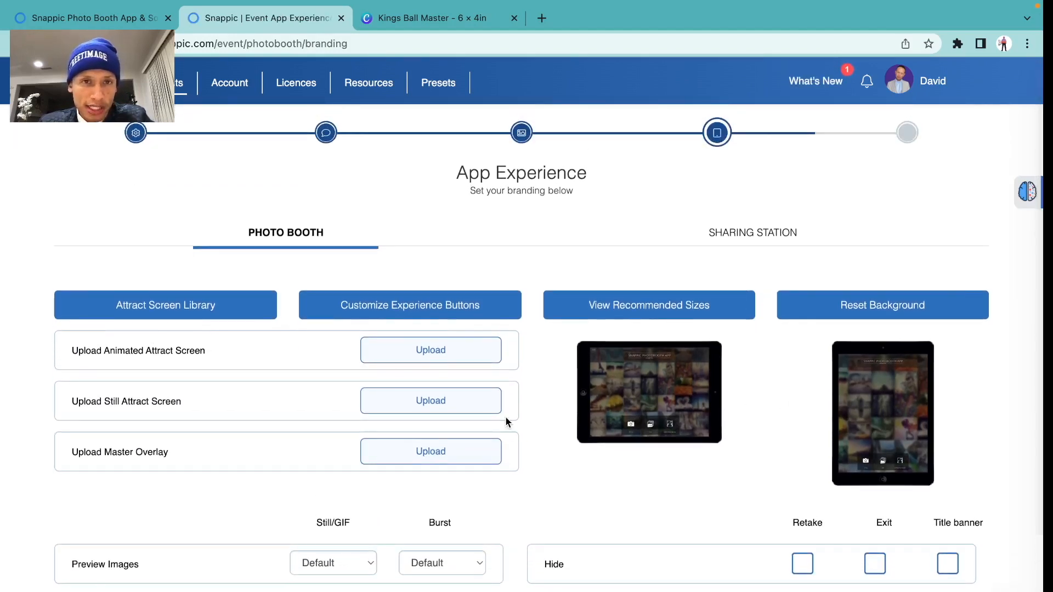
scroll(505, 415, down, 2)
scroll(505, 415, up, 1)
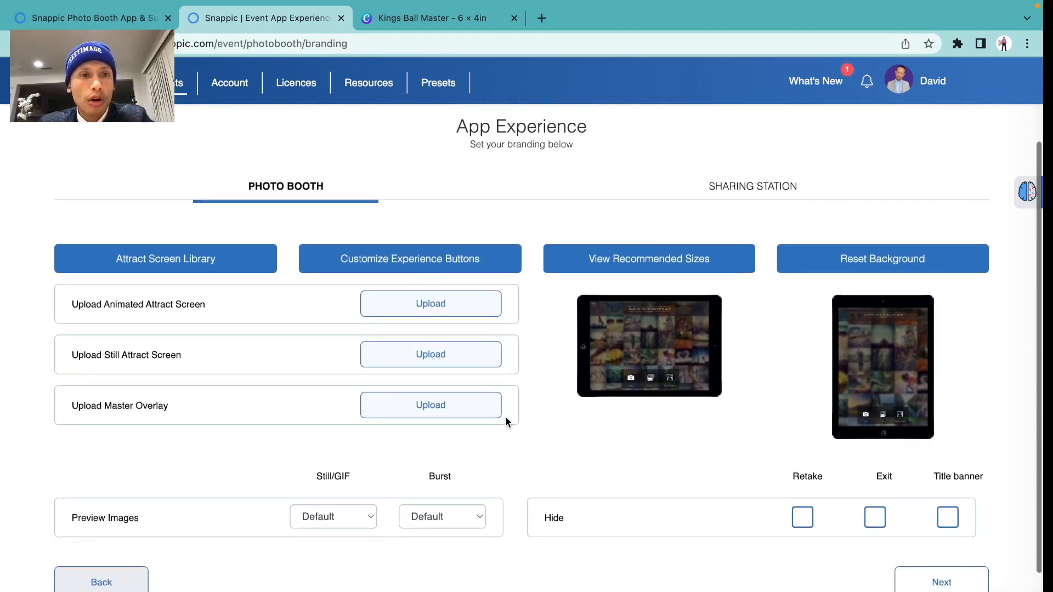
click(237, 266)
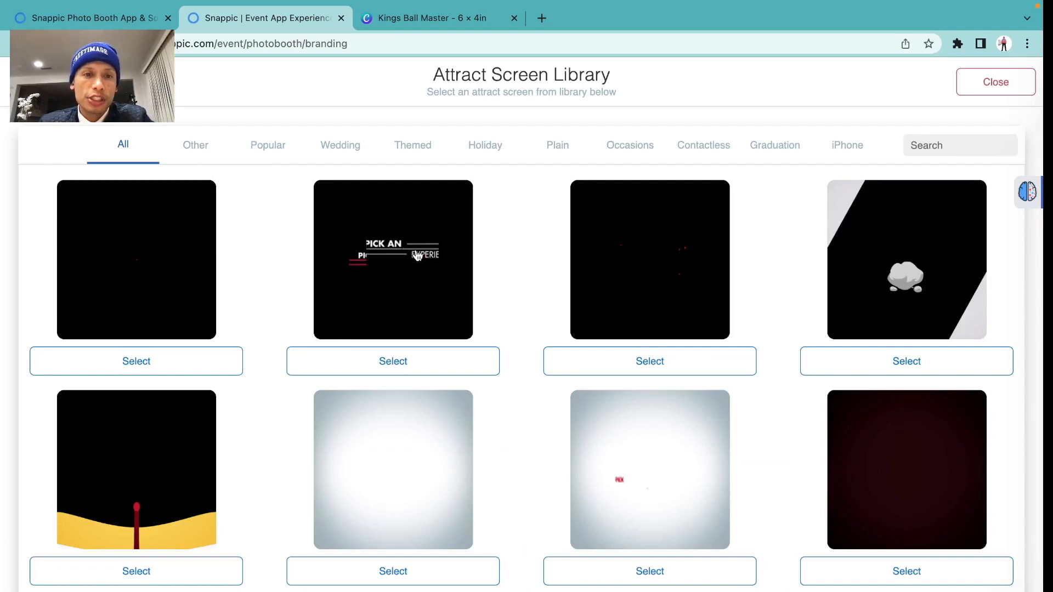
Find the blue neon ring in the library and select it as the attract screen
scroll(417, 256, down, 6)
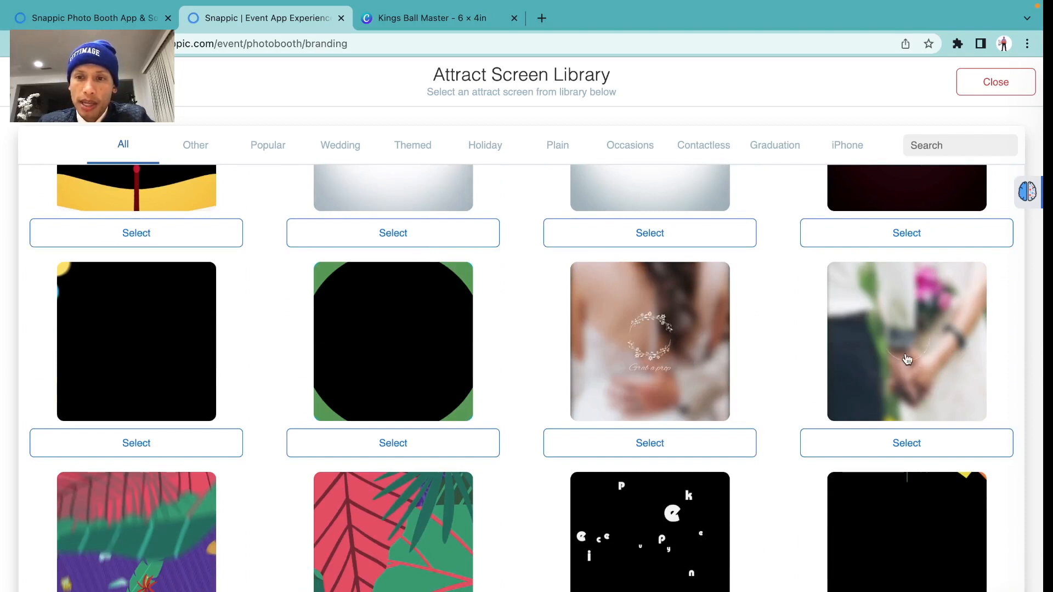
scroll(694, 392, down, 3)
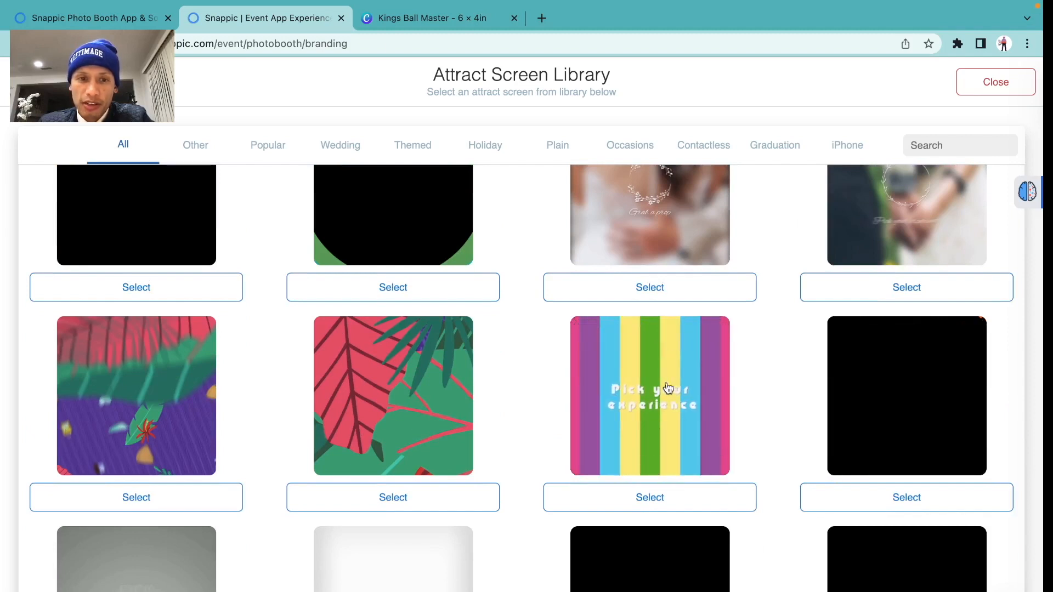
scroll(668, 389, down, 5)
scroll(668, 388, down, 10)
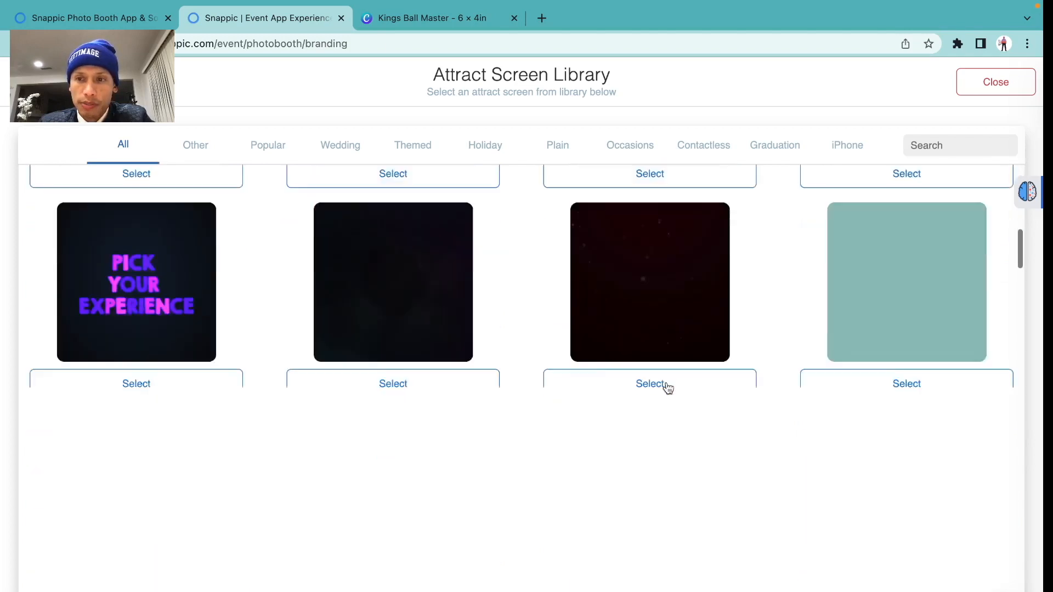
scroll(782, 347, up, 7)
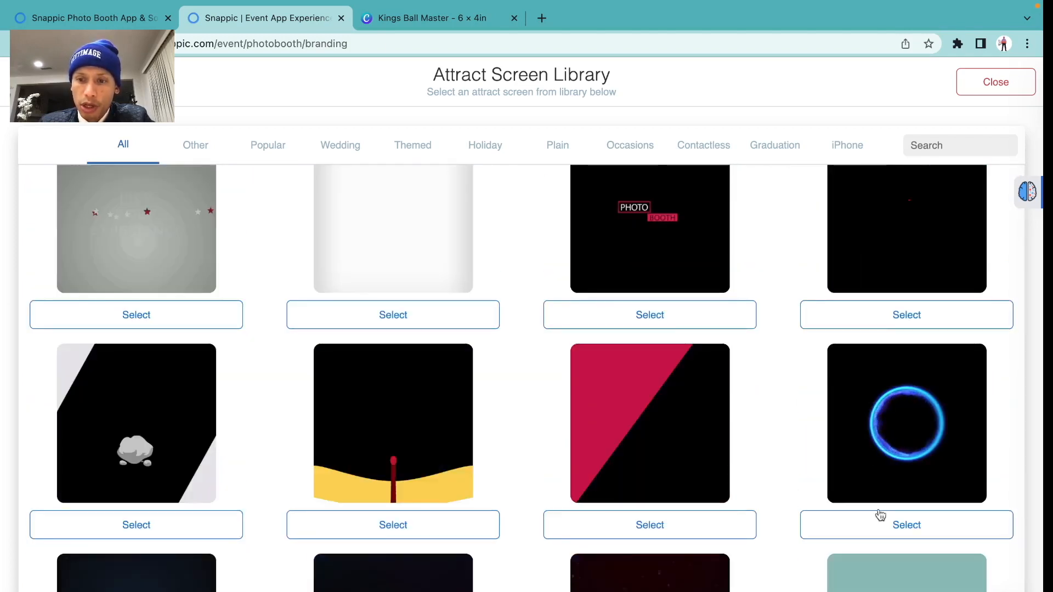
click(878, 531)
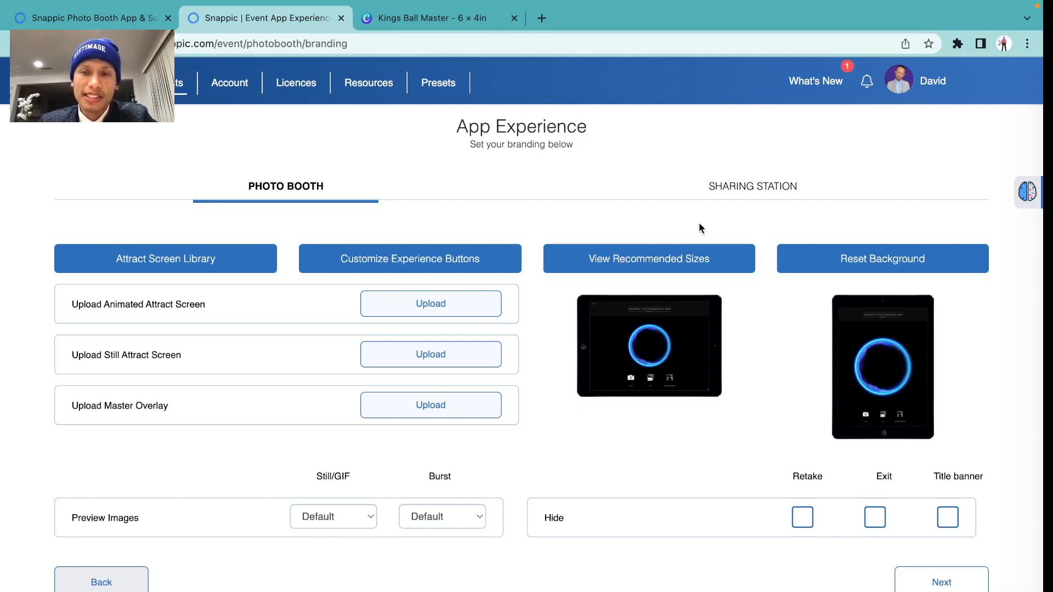
click(643, 261)
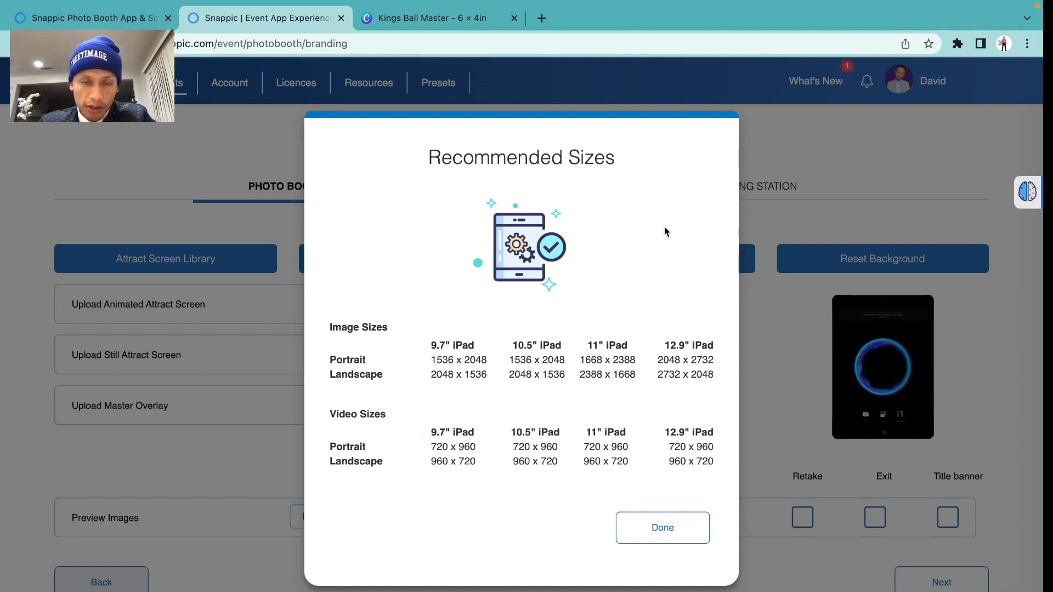
click(645, 539)
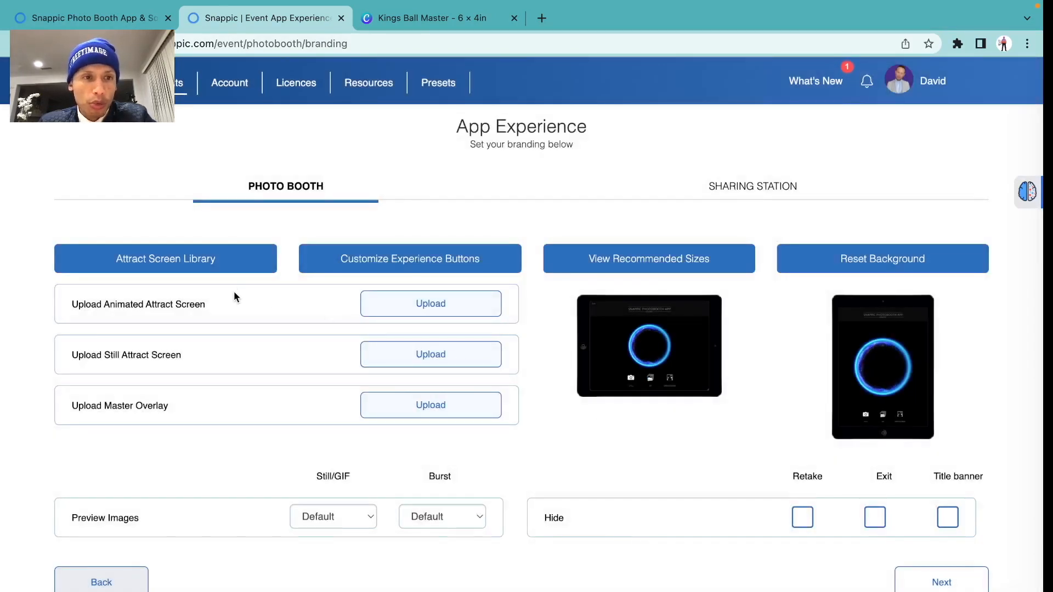
click(219, 263)
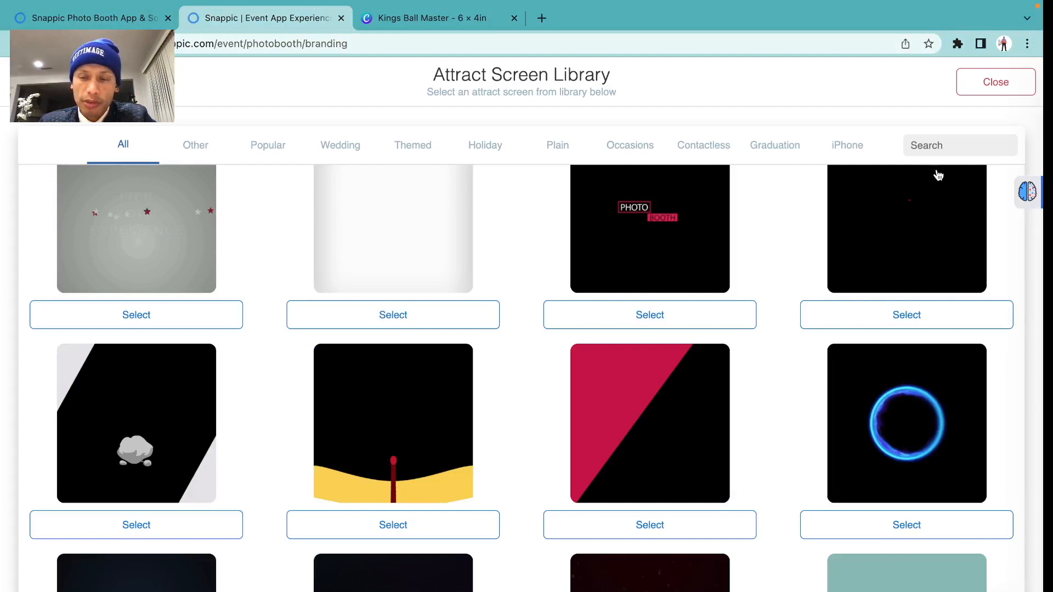
click(886, 526)
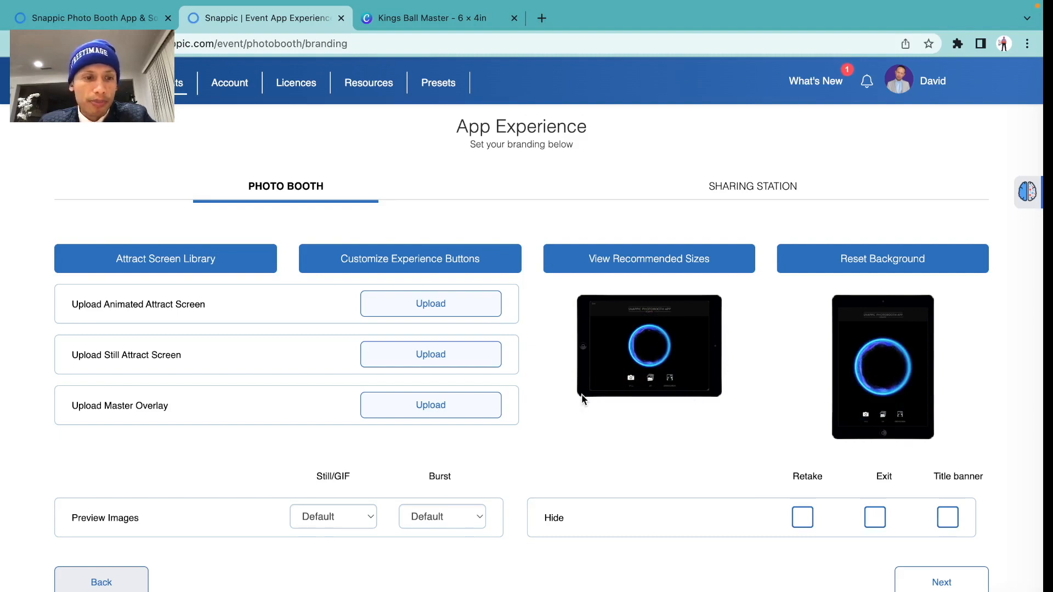
scroll(583, 399, down, 1)
scroll(582, 397, down, 2)
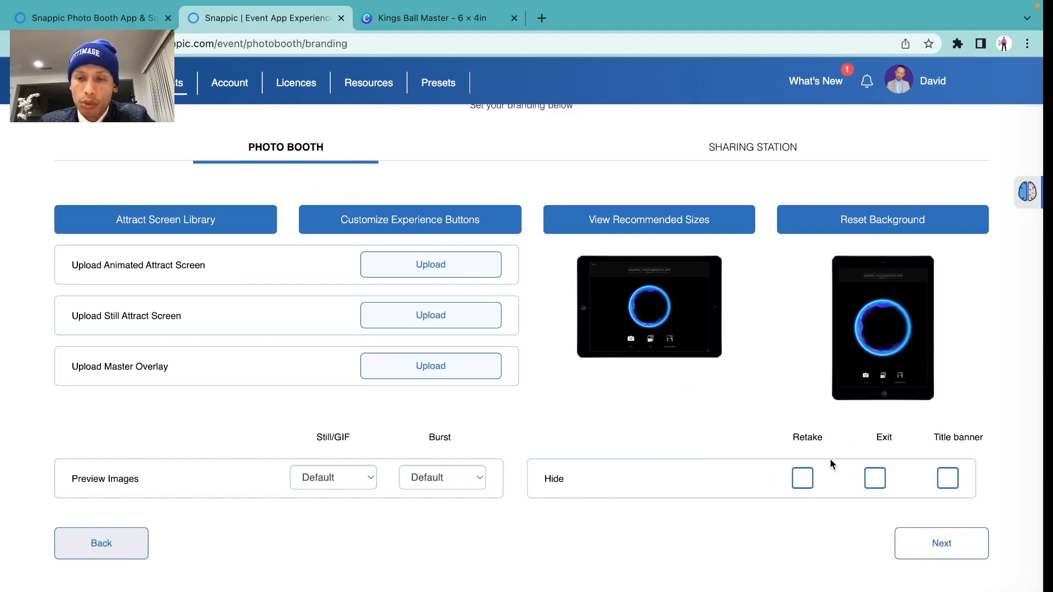
click(877, 481)
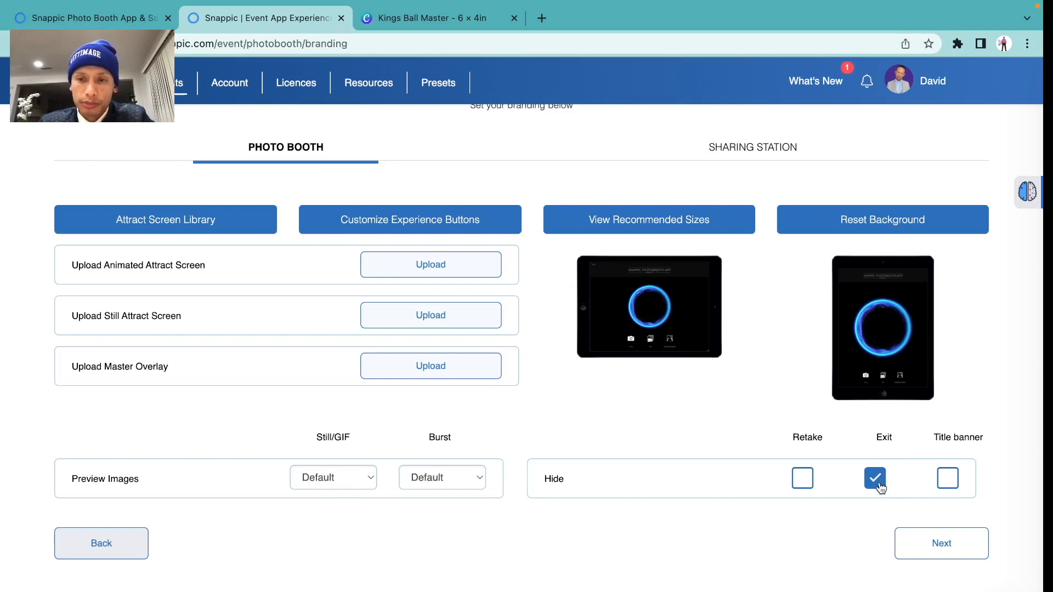
click(878, 482)
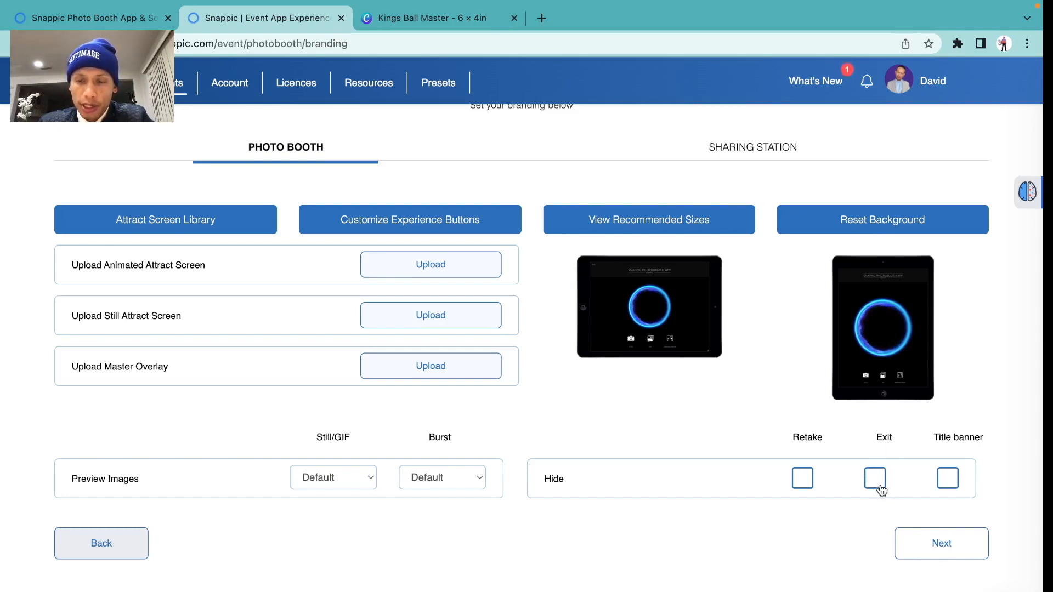
Advance past the QR interaction step and browse the 12 stock GIF templates in the library
click(928, 546)
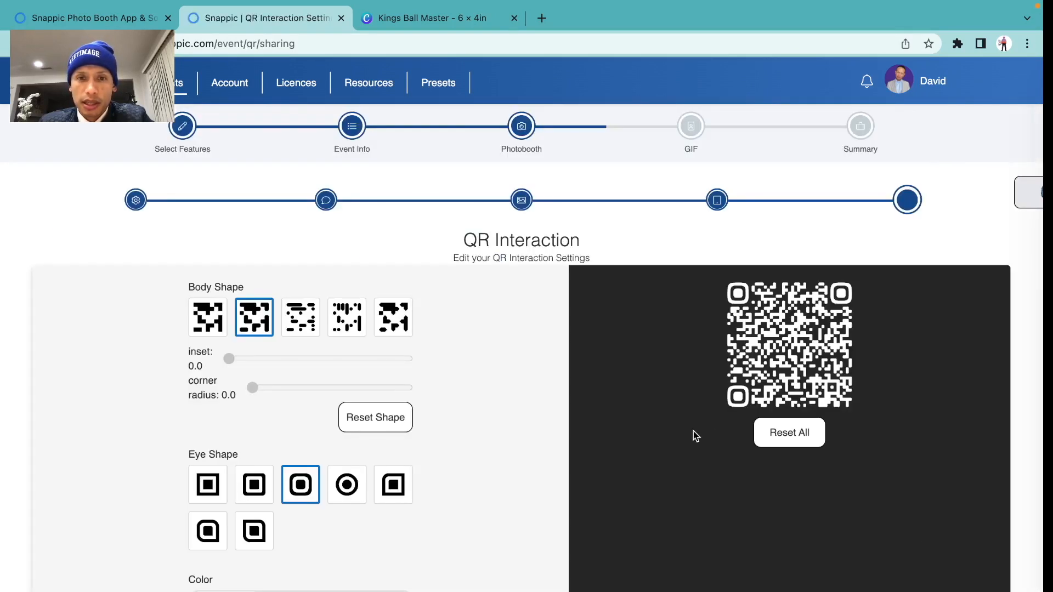
scroll(476, 374, down, 5)
click(974, 490)
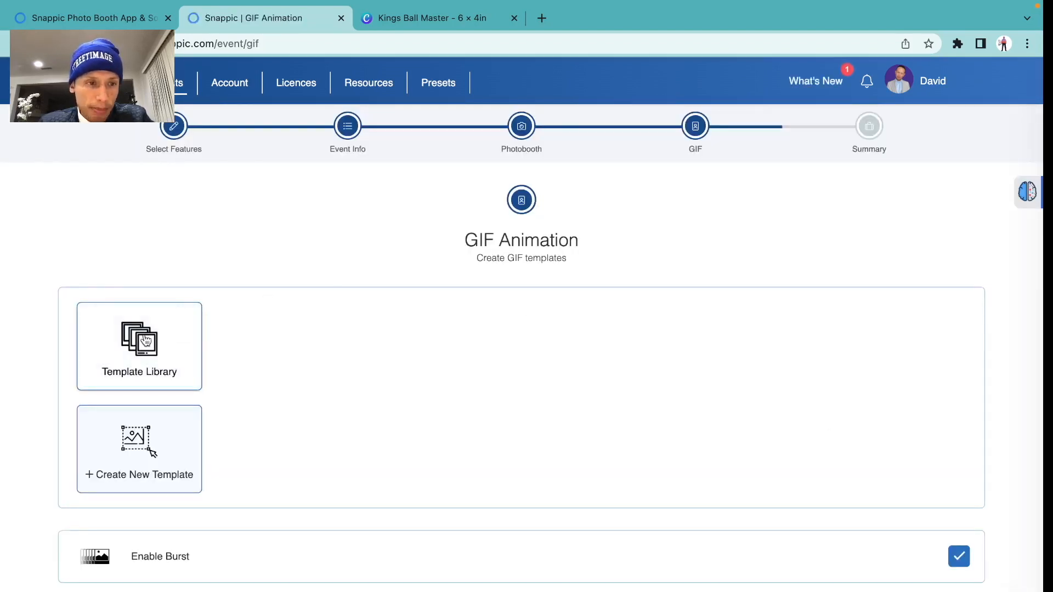
click(145, 339)
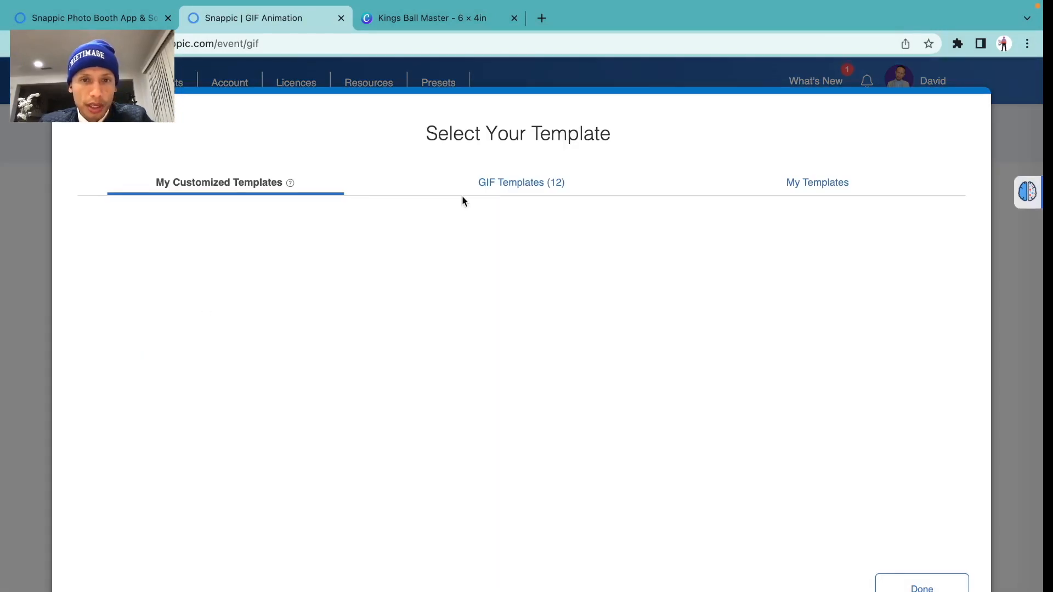
click(497, 187)
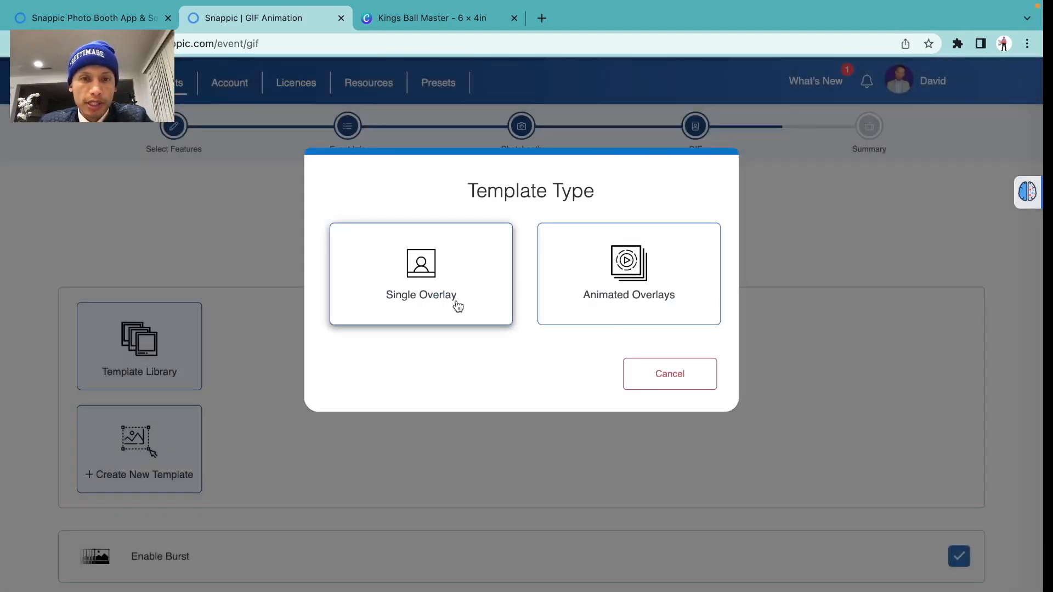
Set up a single-overlay GIF template: 4 frames, 2s countdown, fast playback, overlay preview on
click(457, 305)
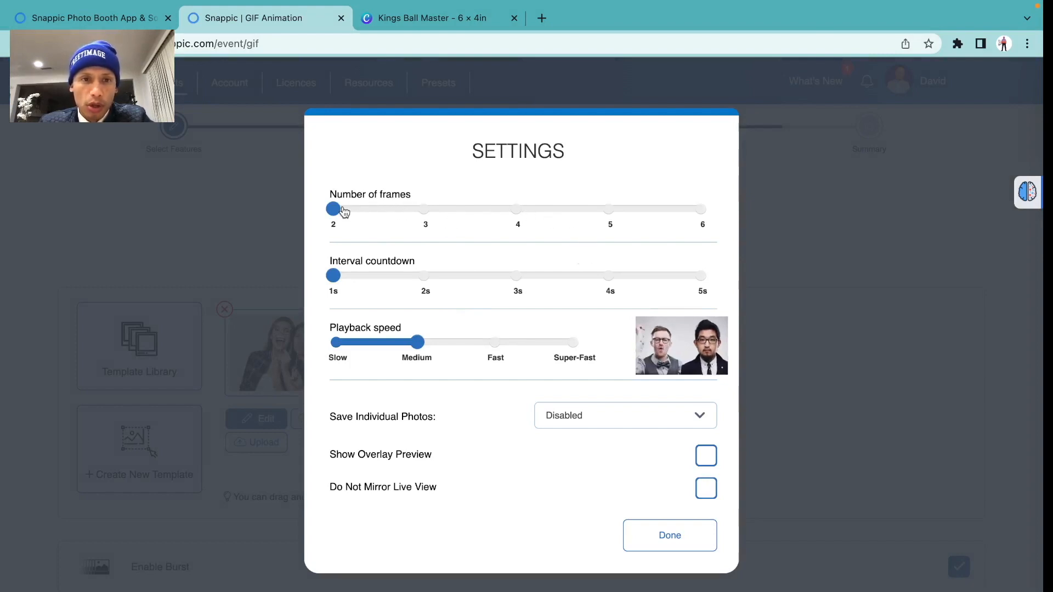
drag(333, 211, 516, 213)
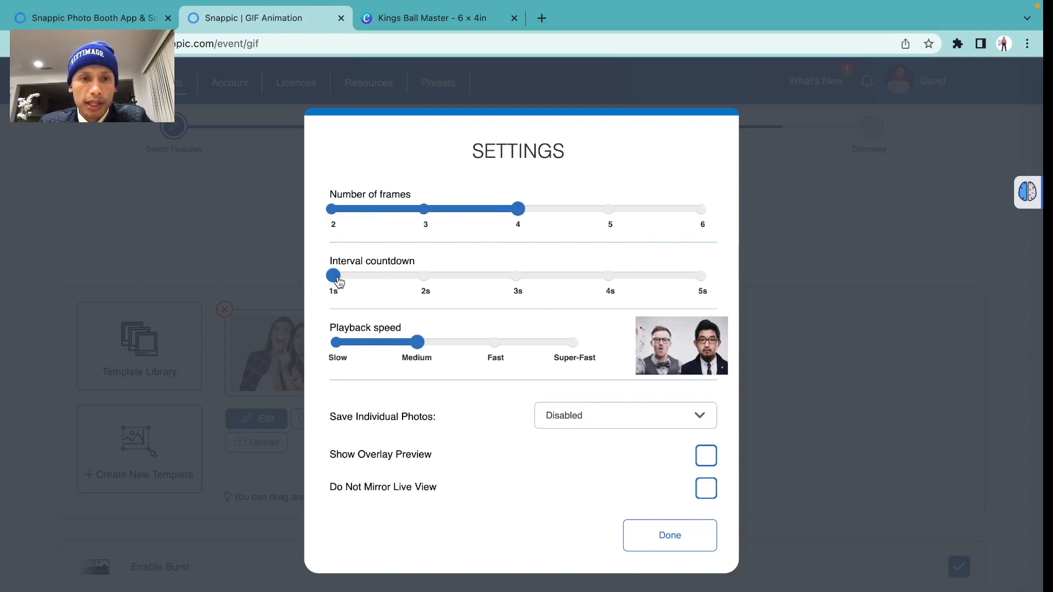
drag(335, 278, 427, 282)
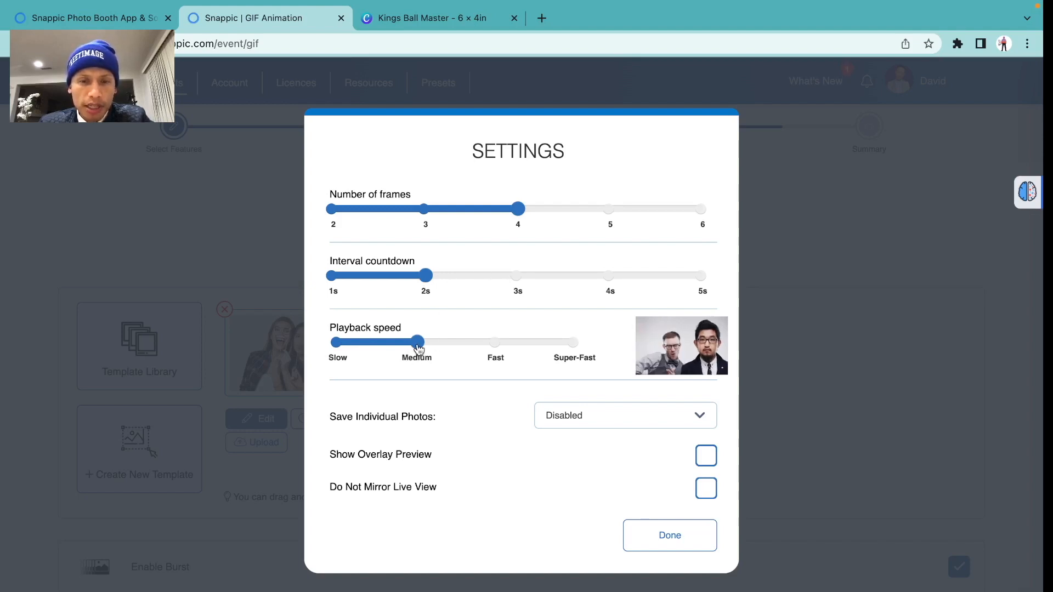
drag(417, 345, 495, 344)
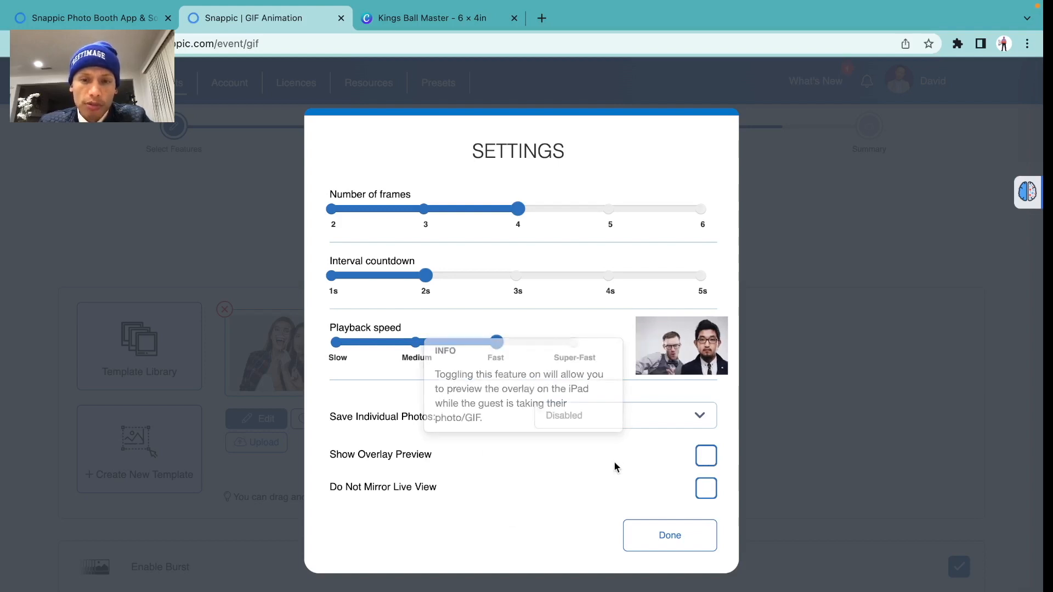
click(706, 458)
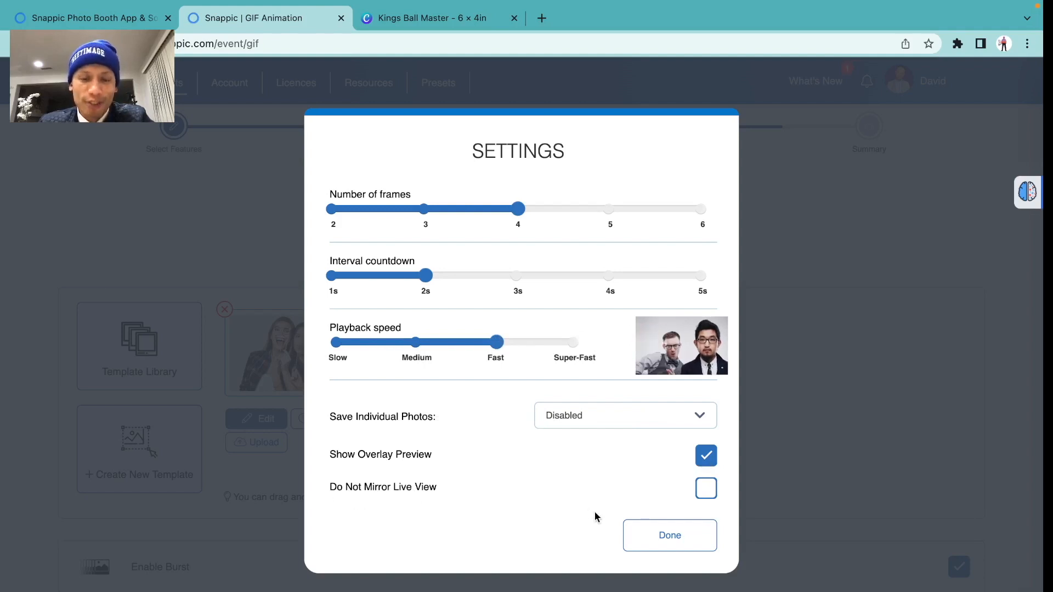
click(663, 542)
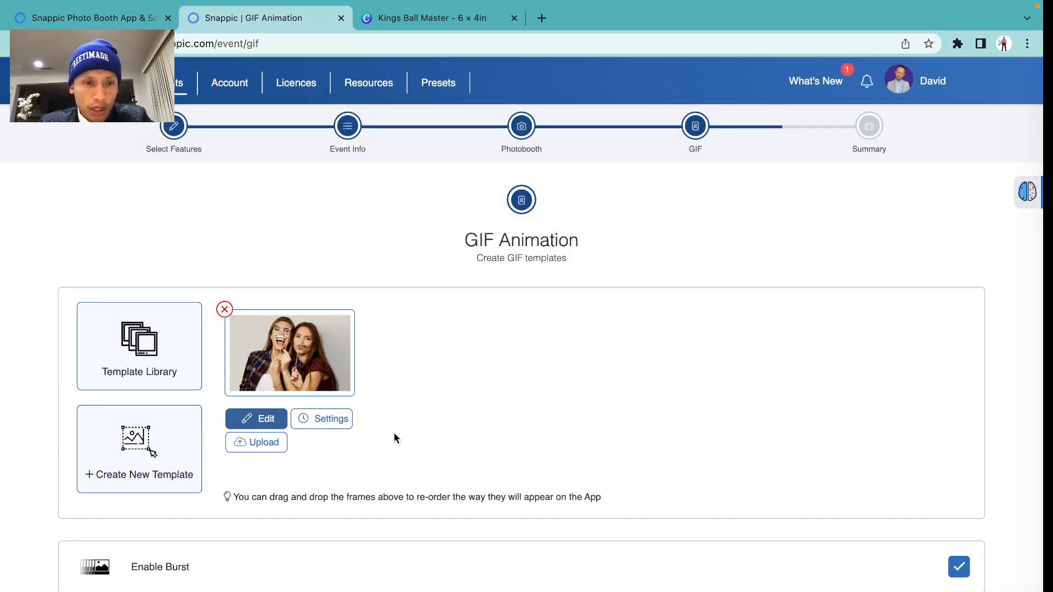
Recheck the GIF settings, then open the template in the designer
click(329, 419)
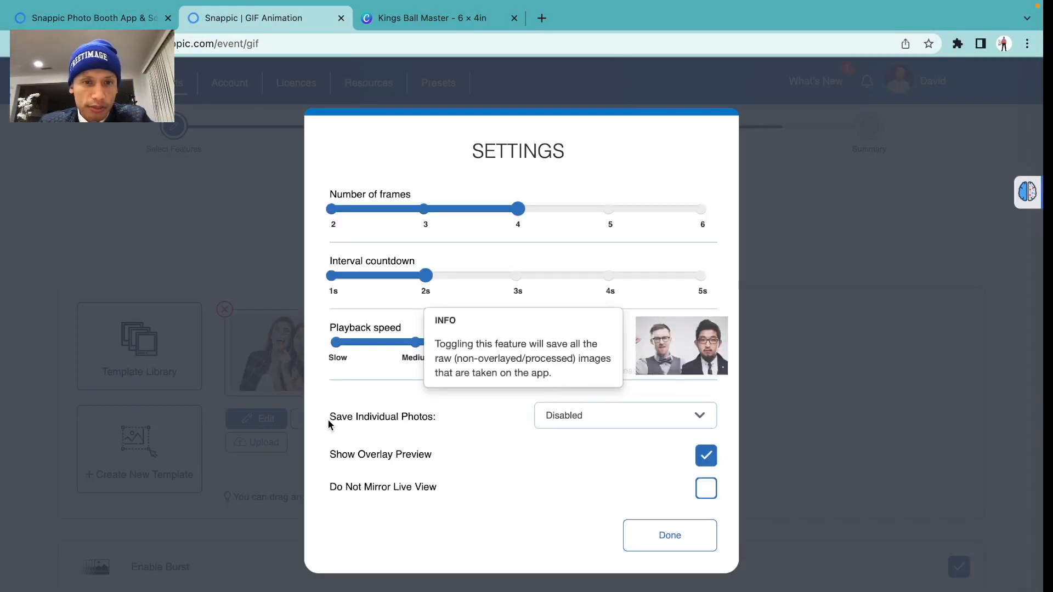
click(652, 540)
click(266, 420)
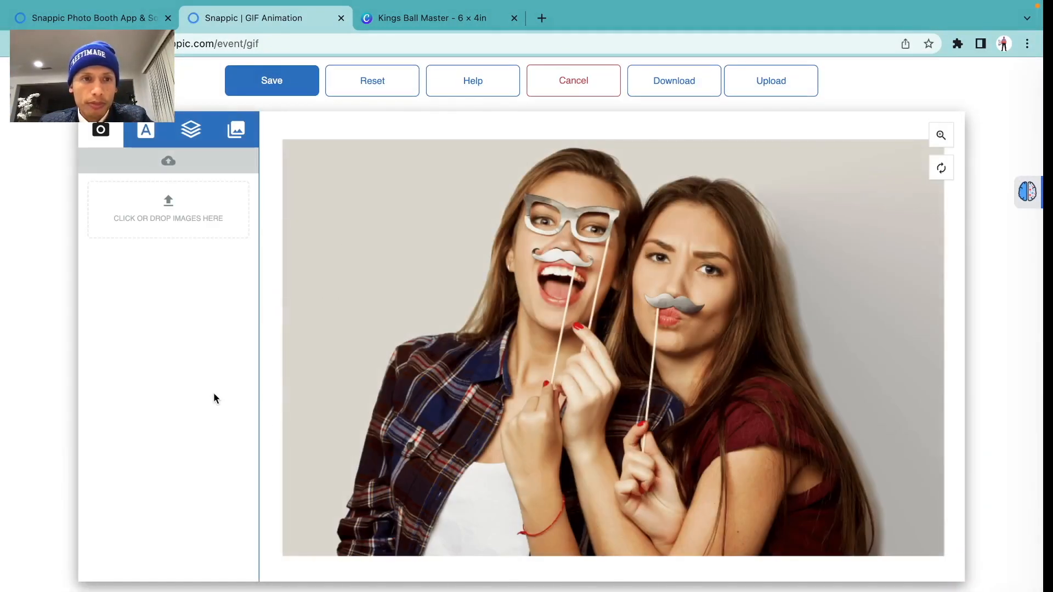
Upload Kings Ball Master.png, apply it as the GIF template's neon frame, and save the template
click(172, 219)
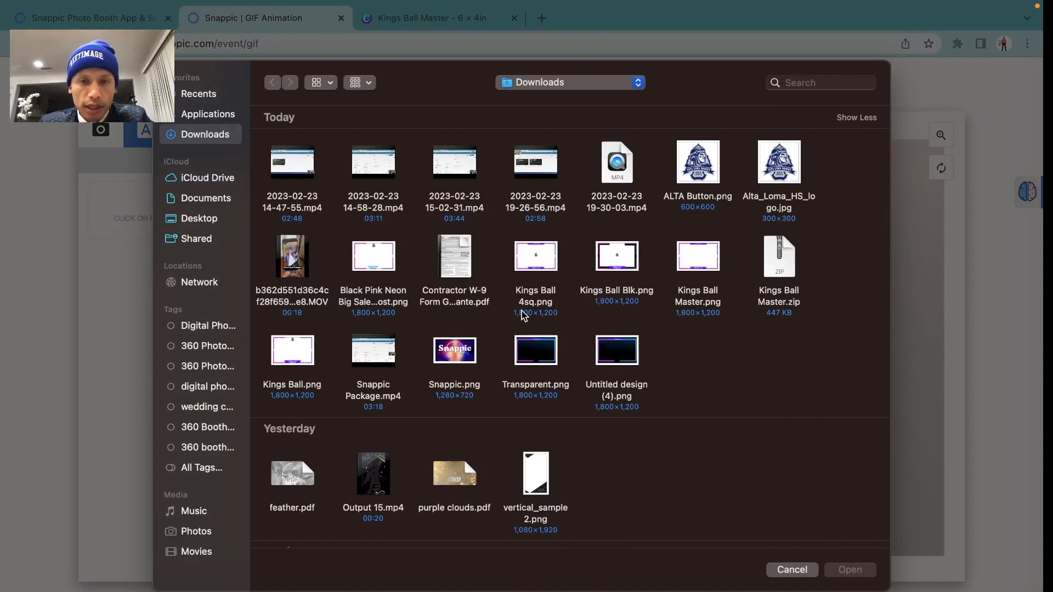
click(386, 256)
key(space)
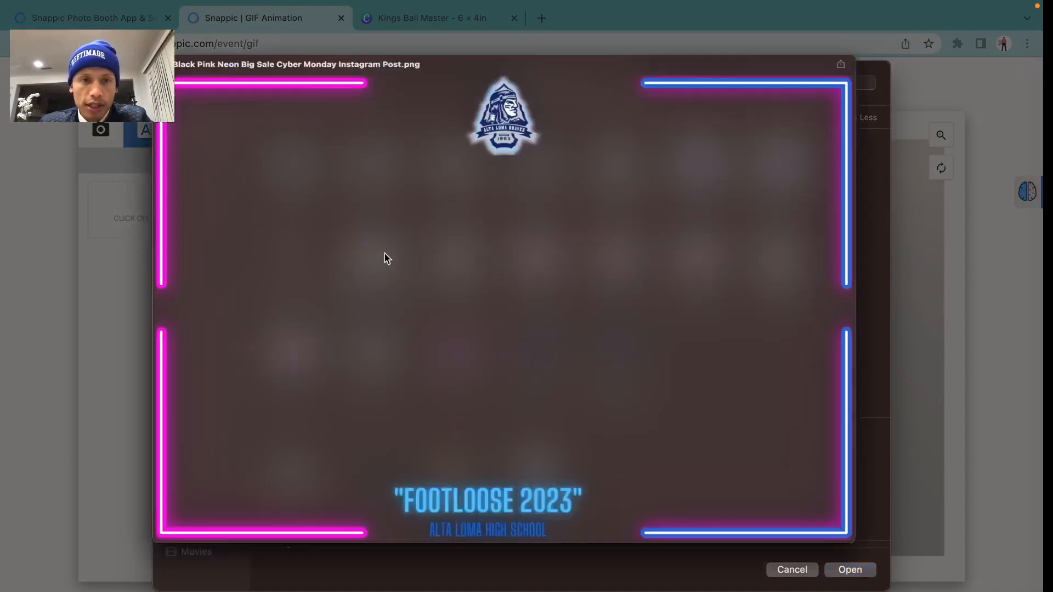
key(space)
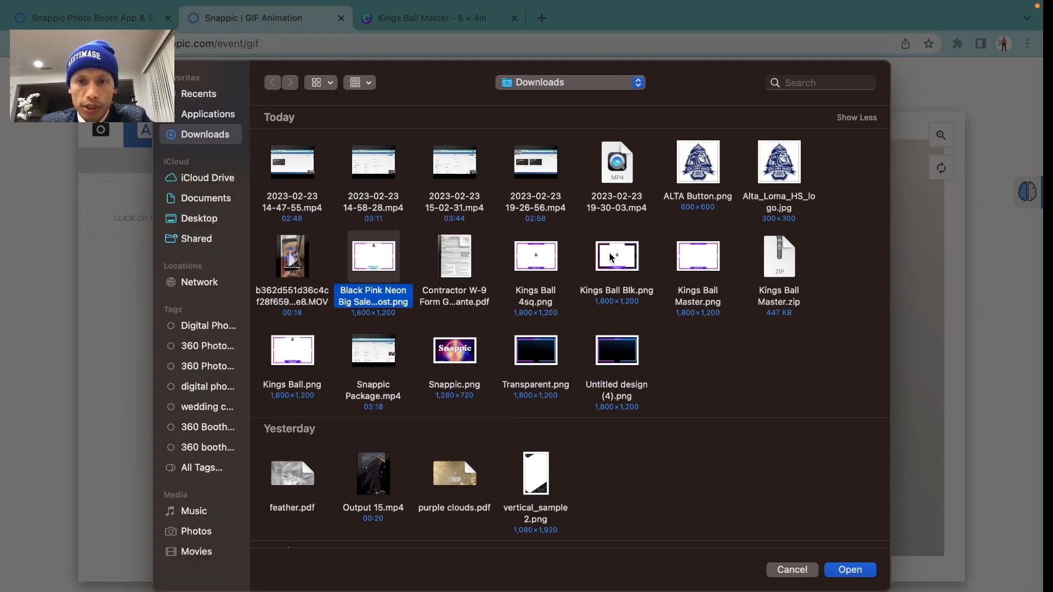
click(705, 263)
key(space)
key(space)
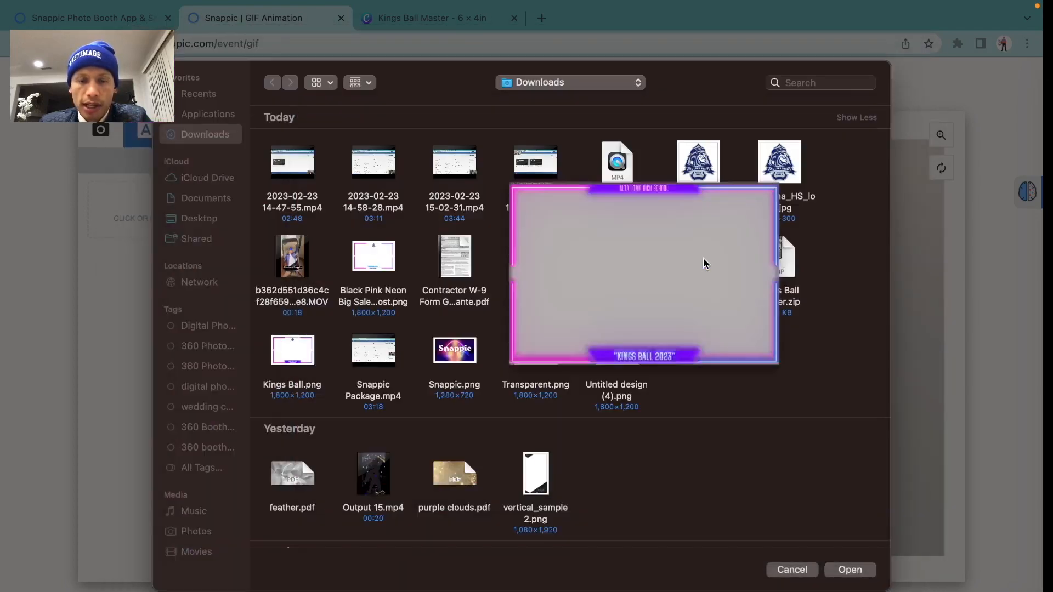
double_click(705, 263)
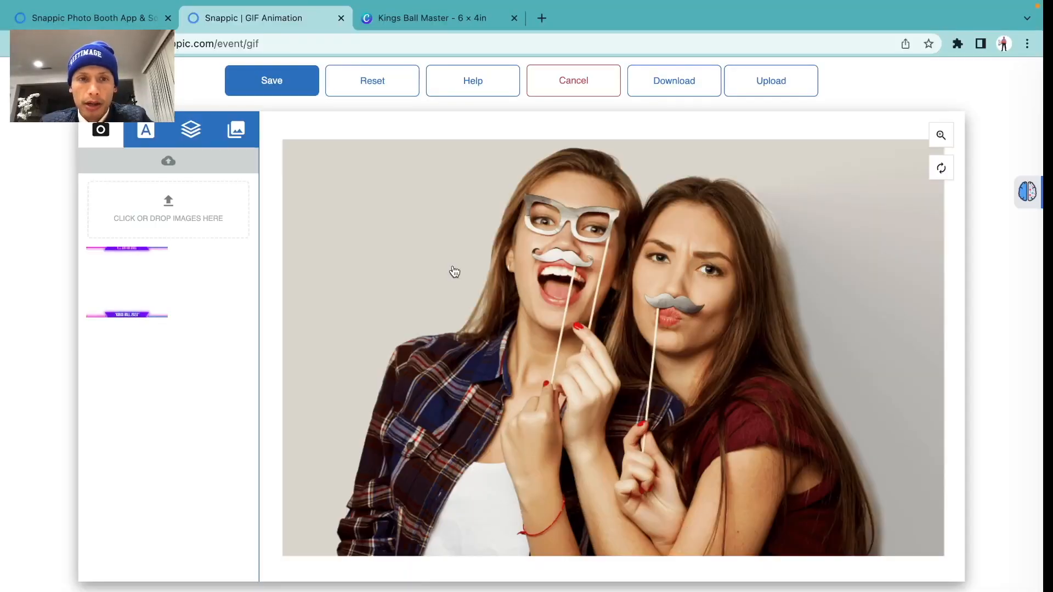
click(115, 284)
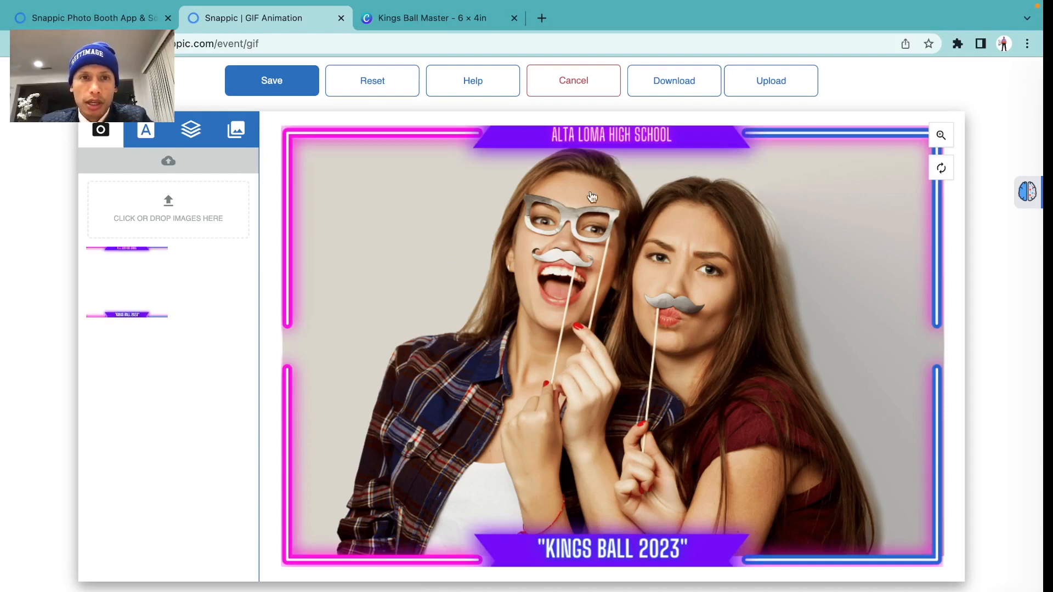
click(301, 84)
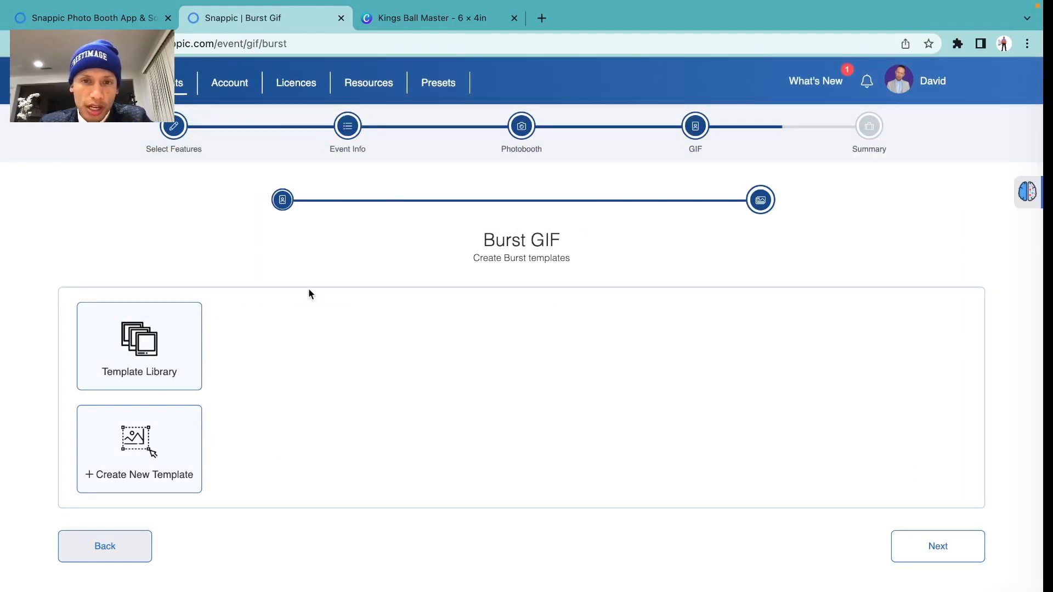
Pick a library GIF template for the Burst GIF and choose Single Overlay
click(162, 340)
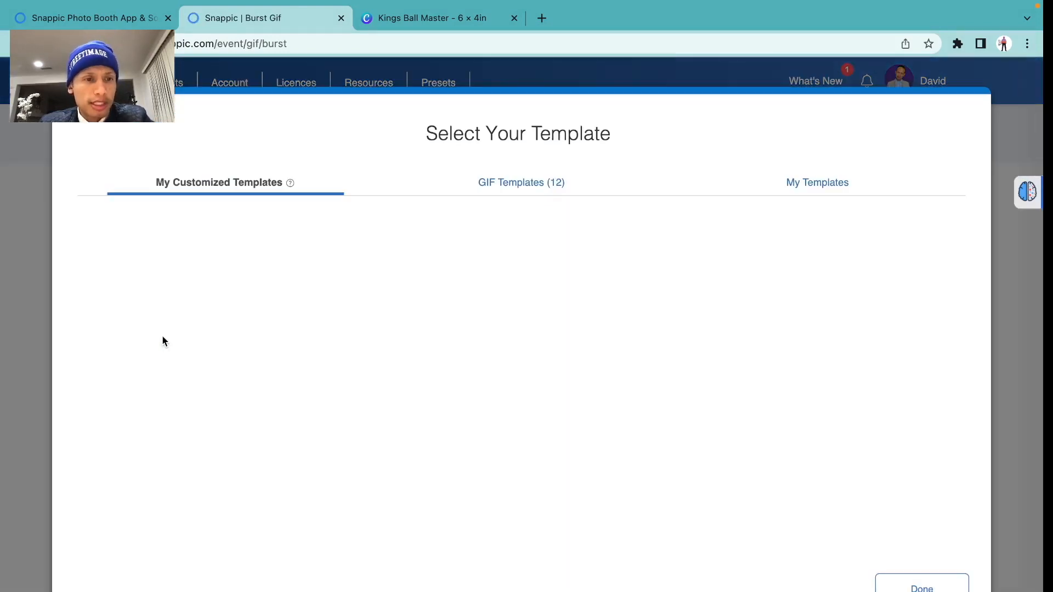
click(516, 182)
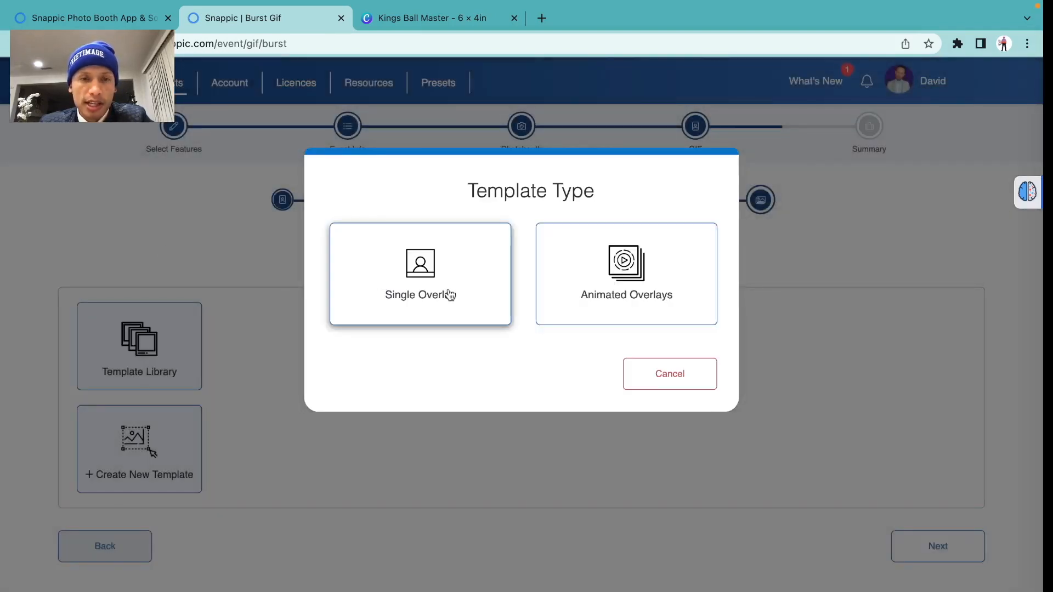
click(449, 295)
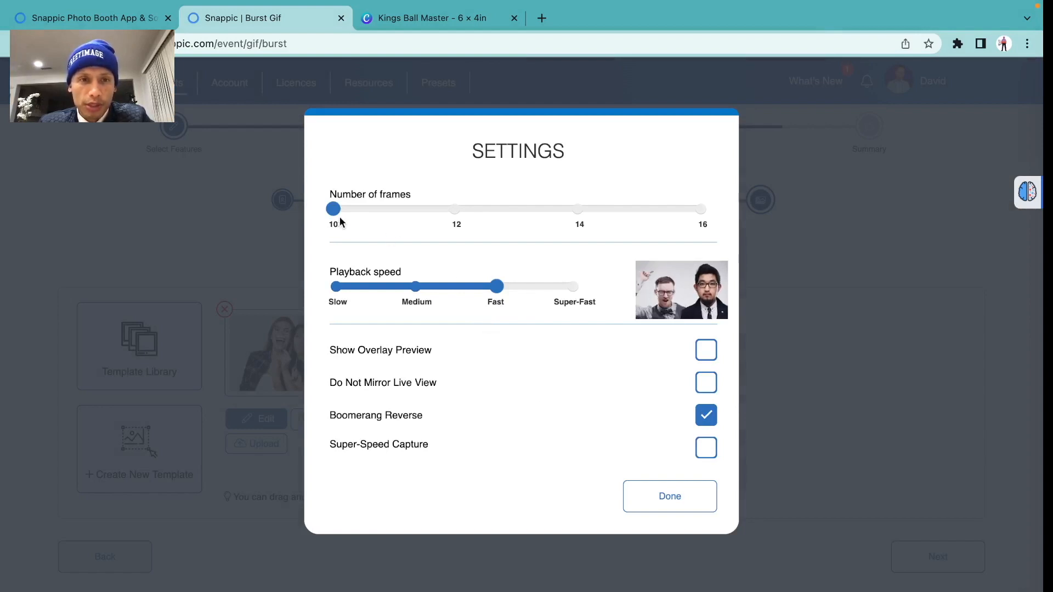
Raise burst frames to 16, disable Boomerang Reverse, enable Show Overlay Preview and Super-Speed Capture
drag(334, 209, 675, 213)
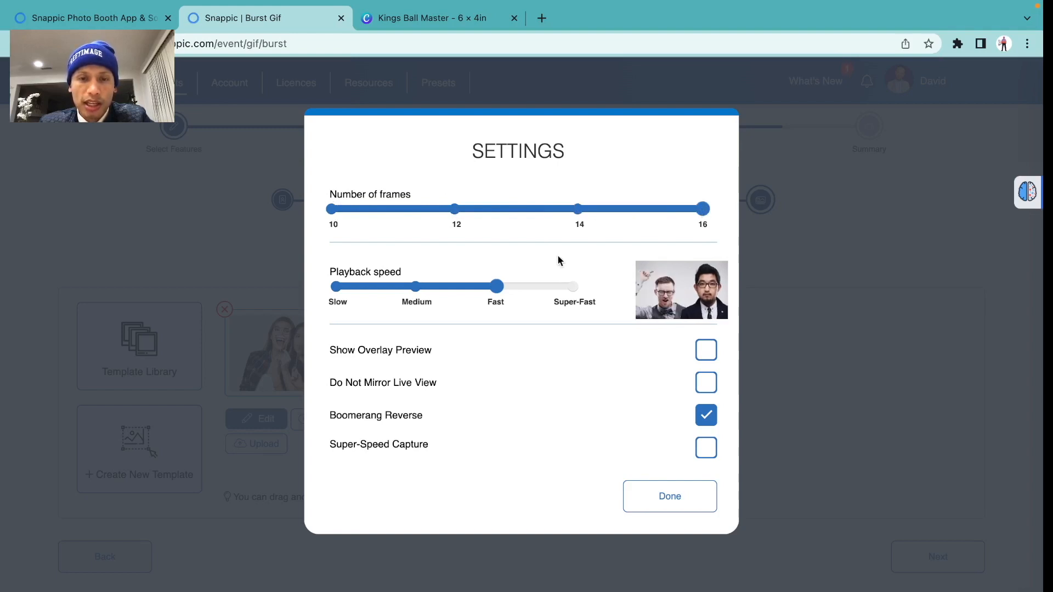
mouse_move(520, 415)
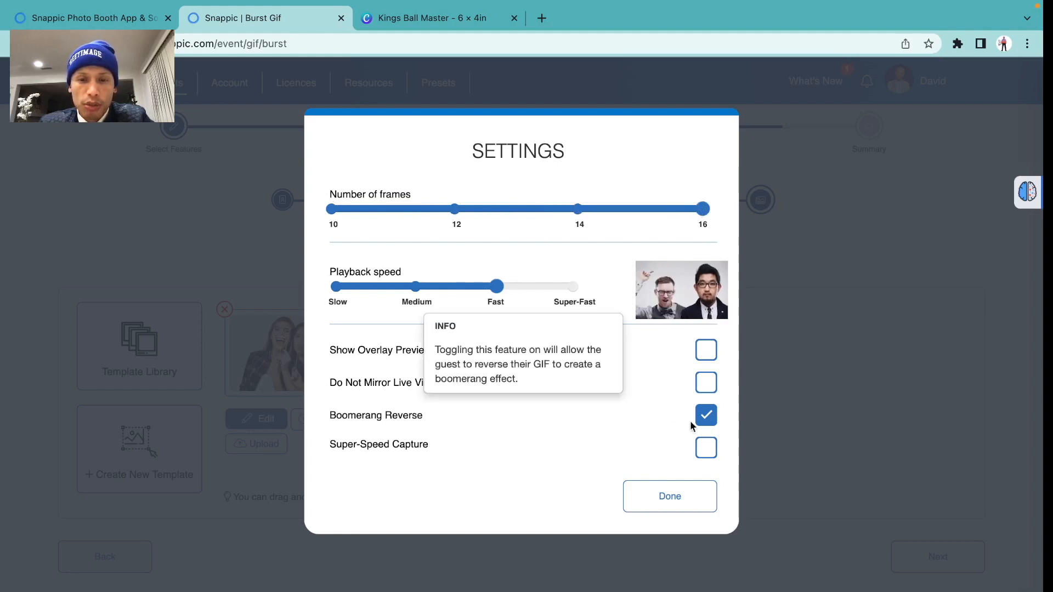
click(706, 417)
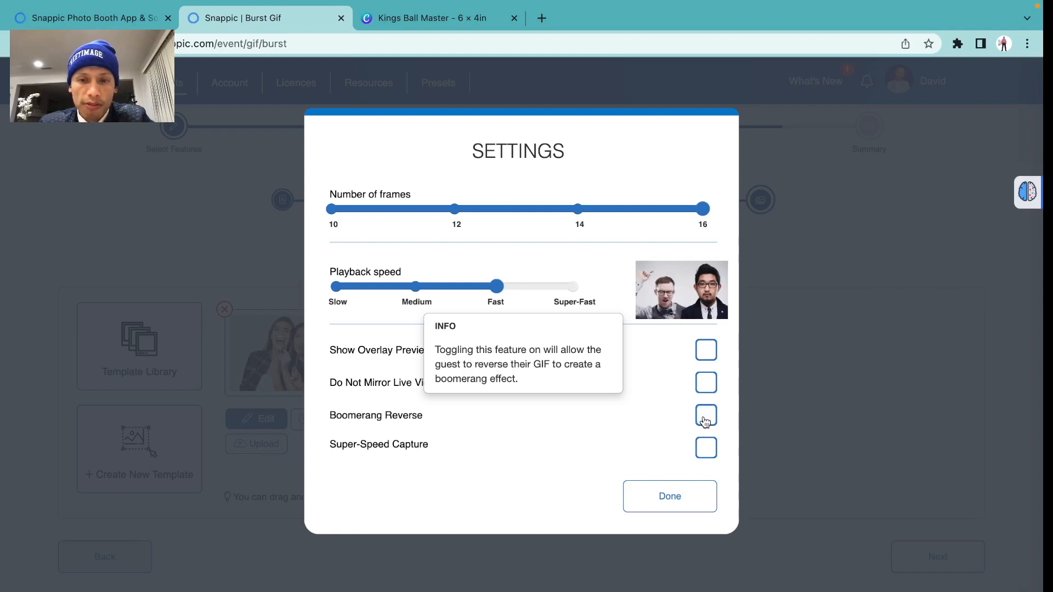
mouse_move(581, 441)
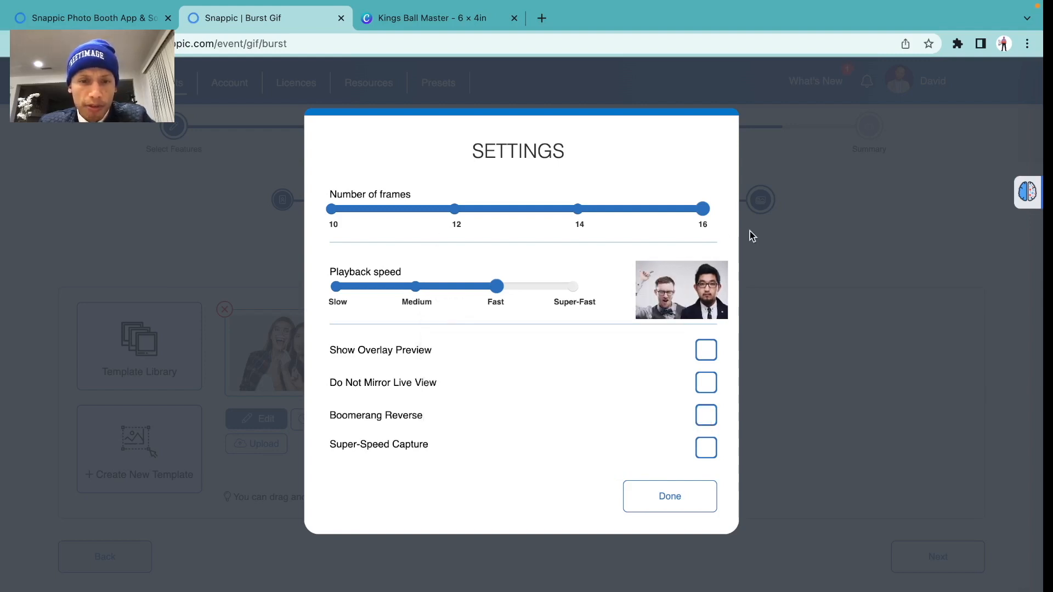
click(707, 351)
mouse_move(433, 457)
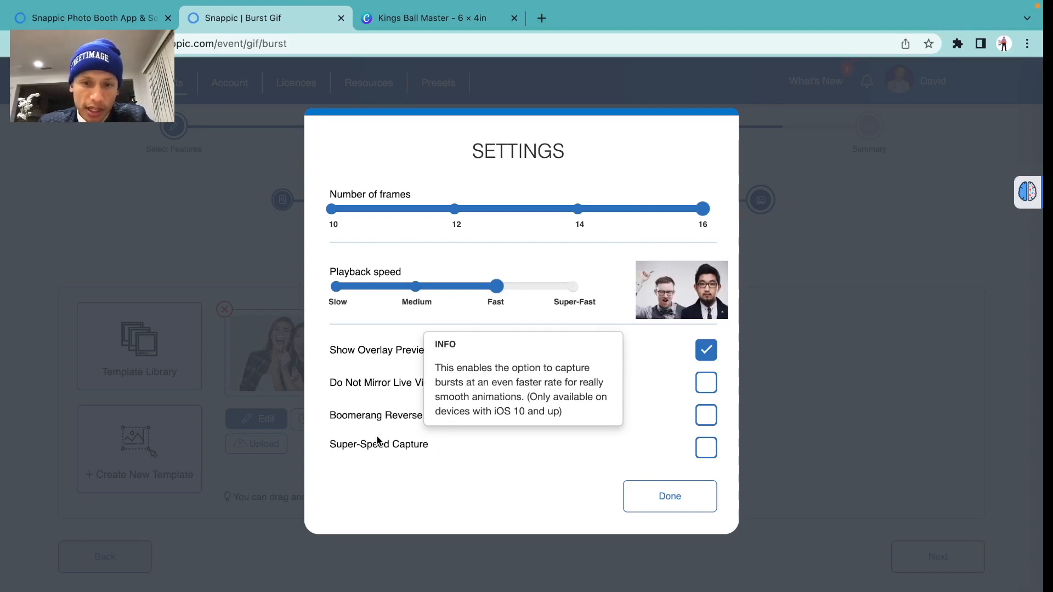
click(706, 448)
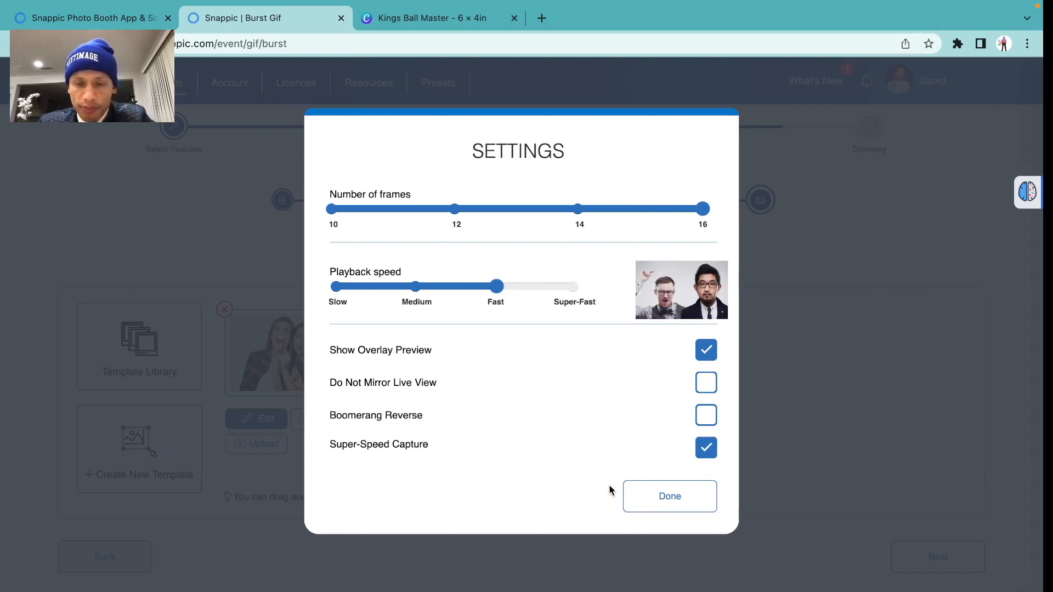
click(657, 500)
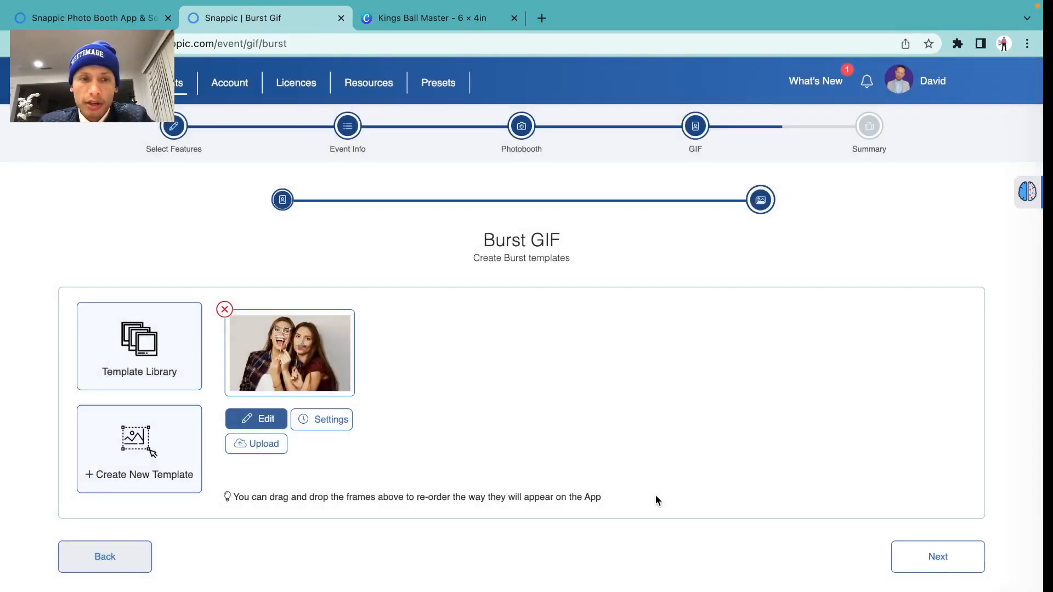
Upload Kings Ball Master.png in the burst template designer, apply it as the frame, and save
click(255, 422)
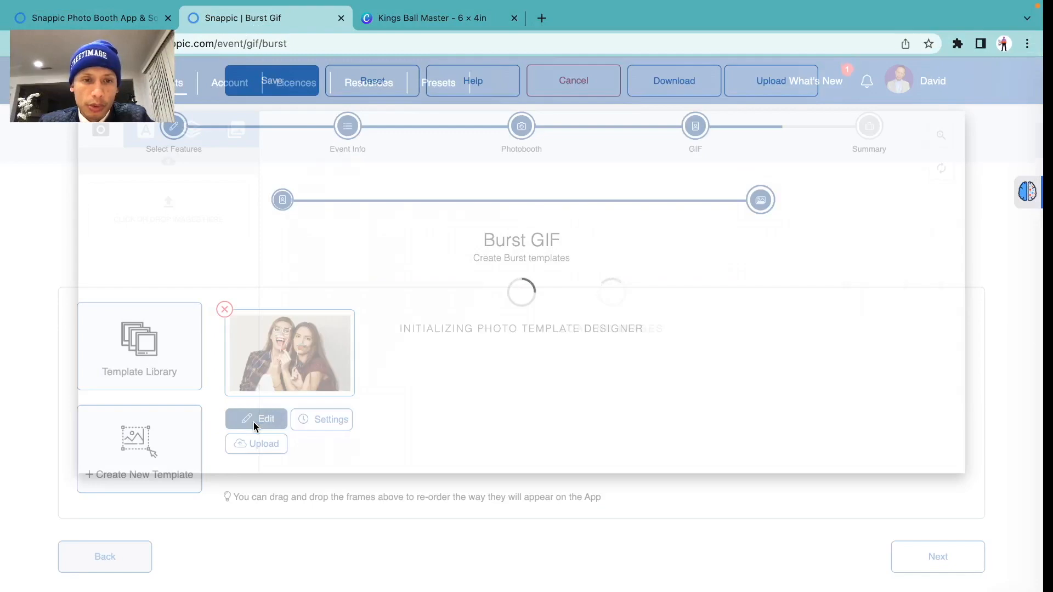
click(184, 220)
double_click(711, 264)
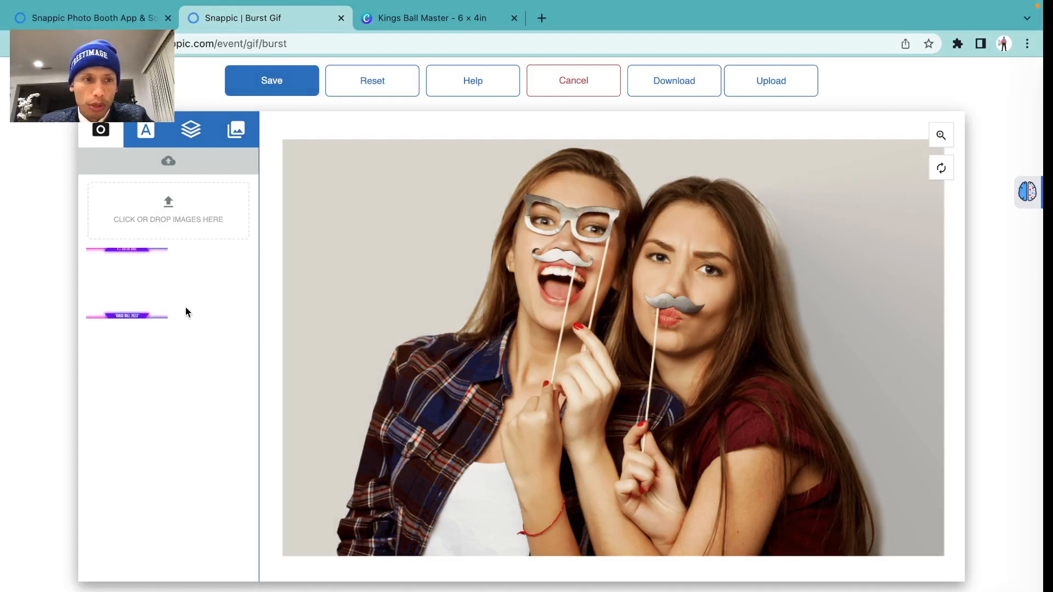
click(138, 294)
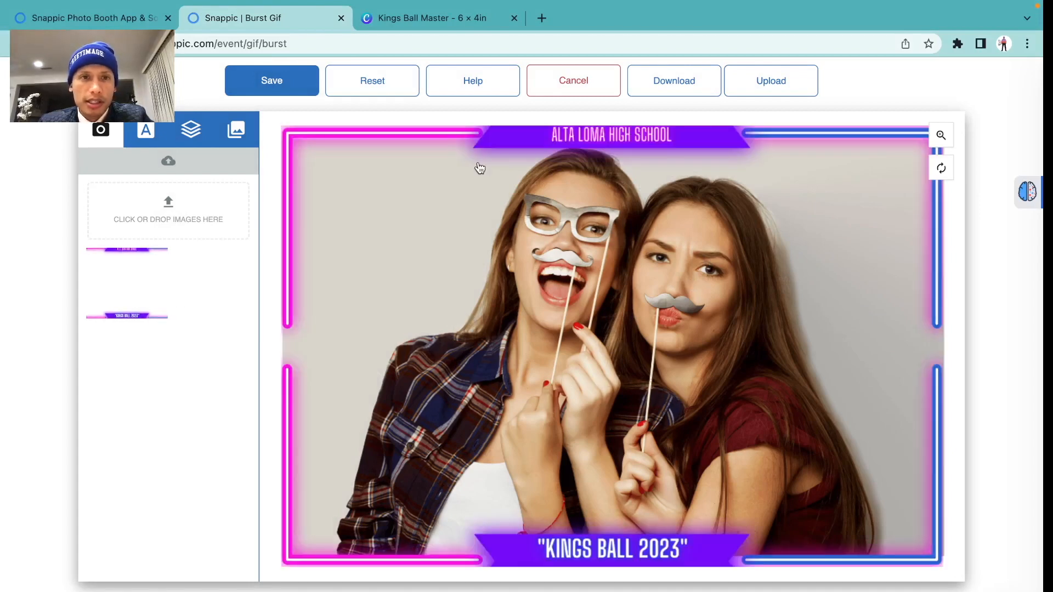
click(297, 75)
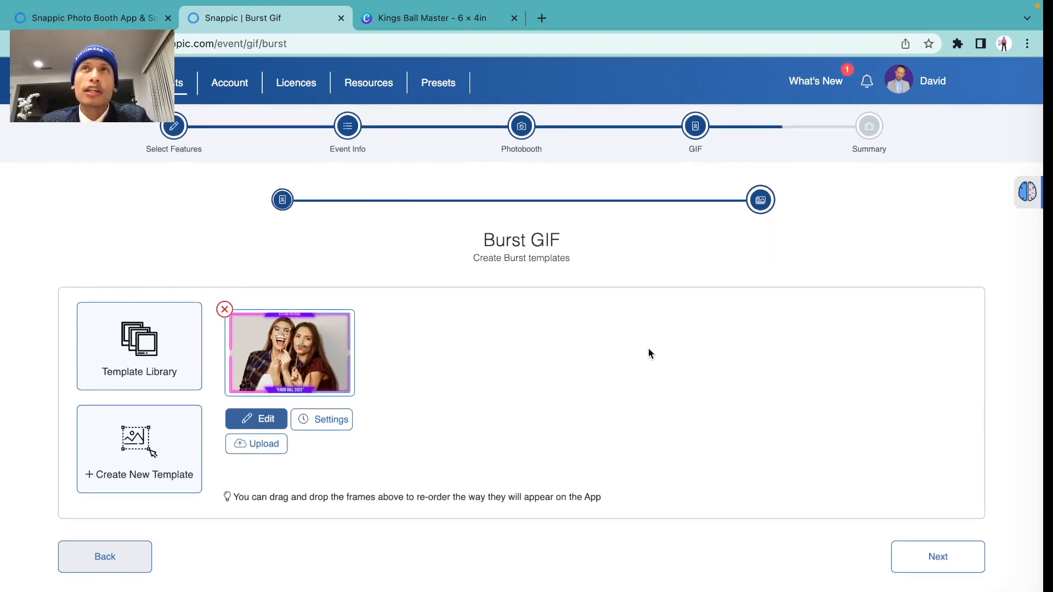
Go to the summary, create the Photo Booth Folks event, and dismiss the success message
scroll(648, 350, down, 1)
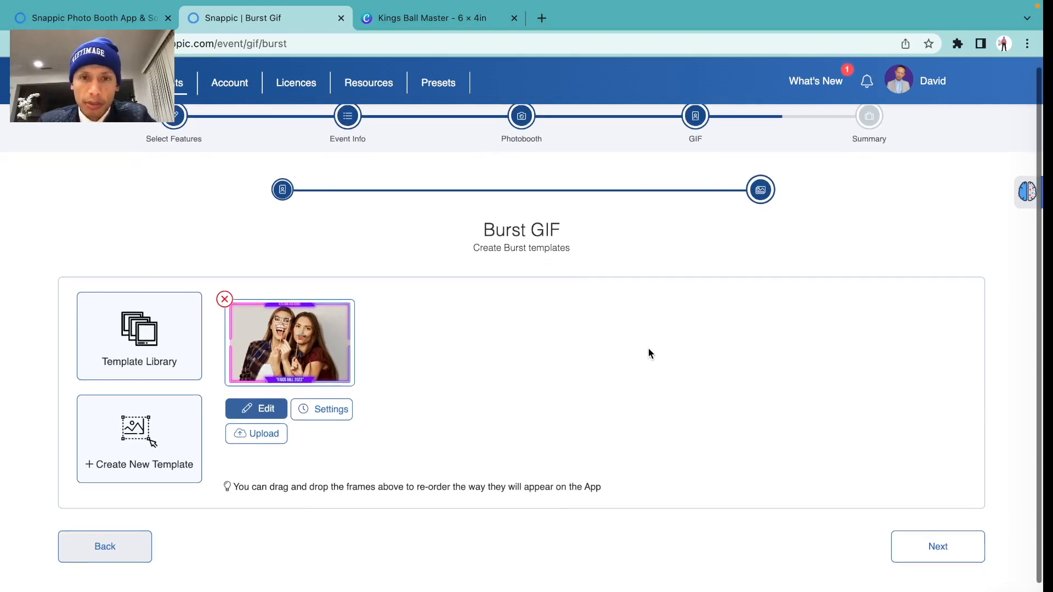
click(931, 560)
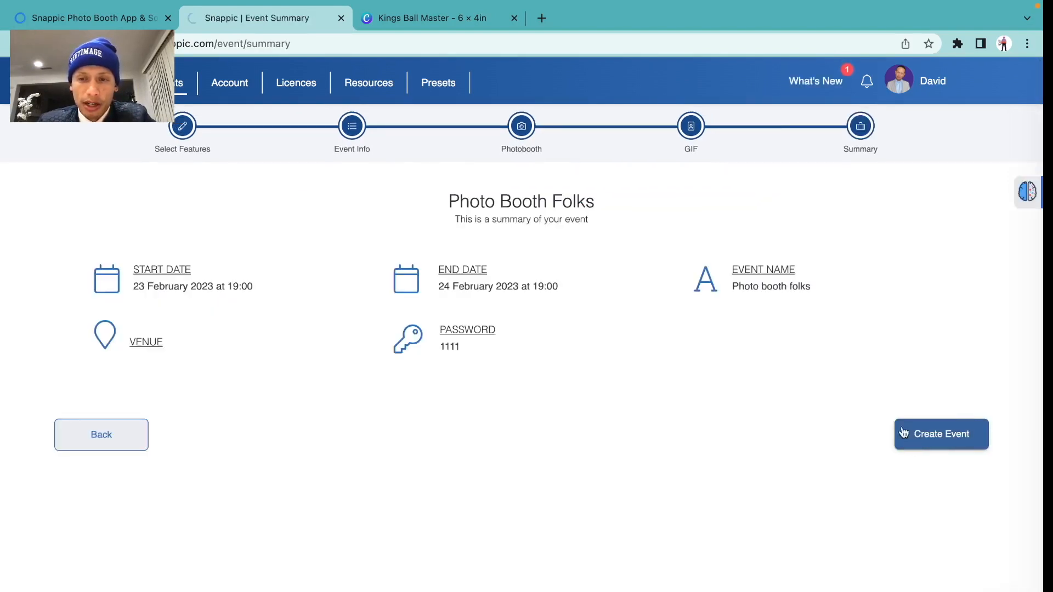
click(904, 435)
click(618, 429)
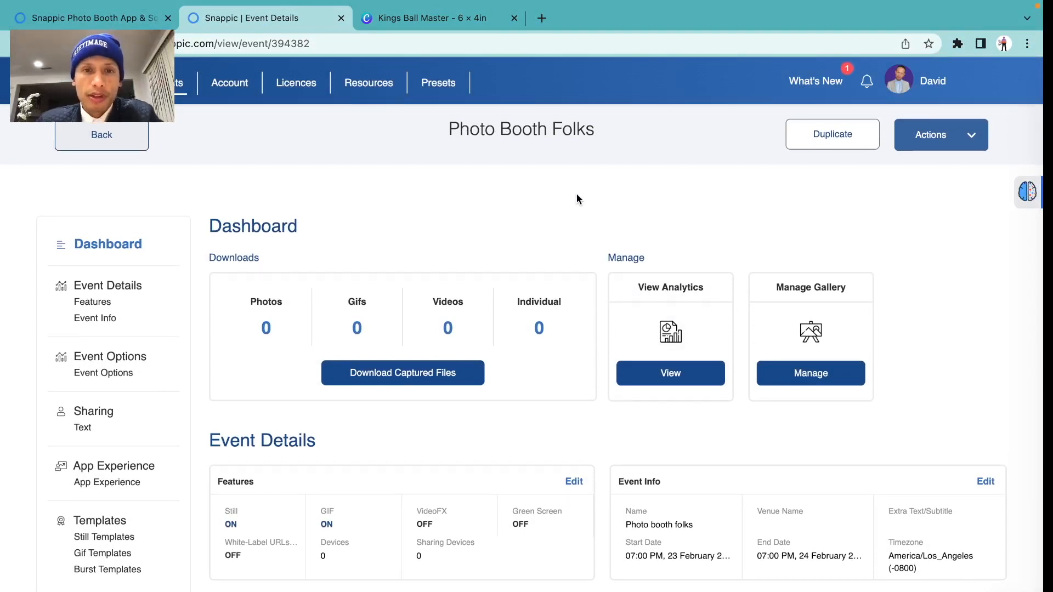
Switch to the iPad booth showing the ALHS Kings Ball 2023 Touch to Start screen
scroll(576, 199, left, 3)
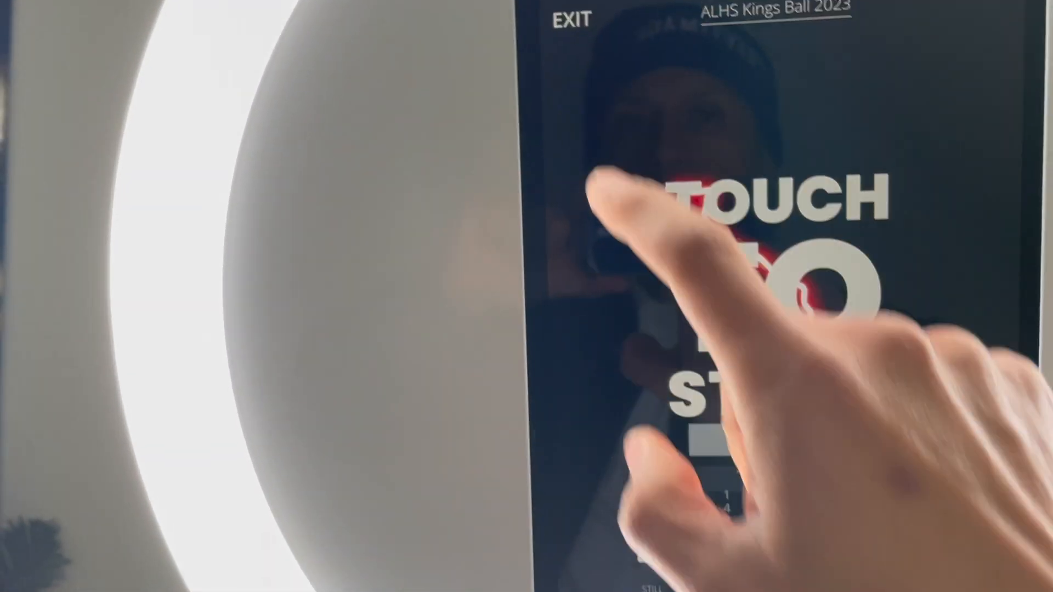
Exit the running booth with the passcode, refresh the events list, and open Photo booth folks
click(595, 187)
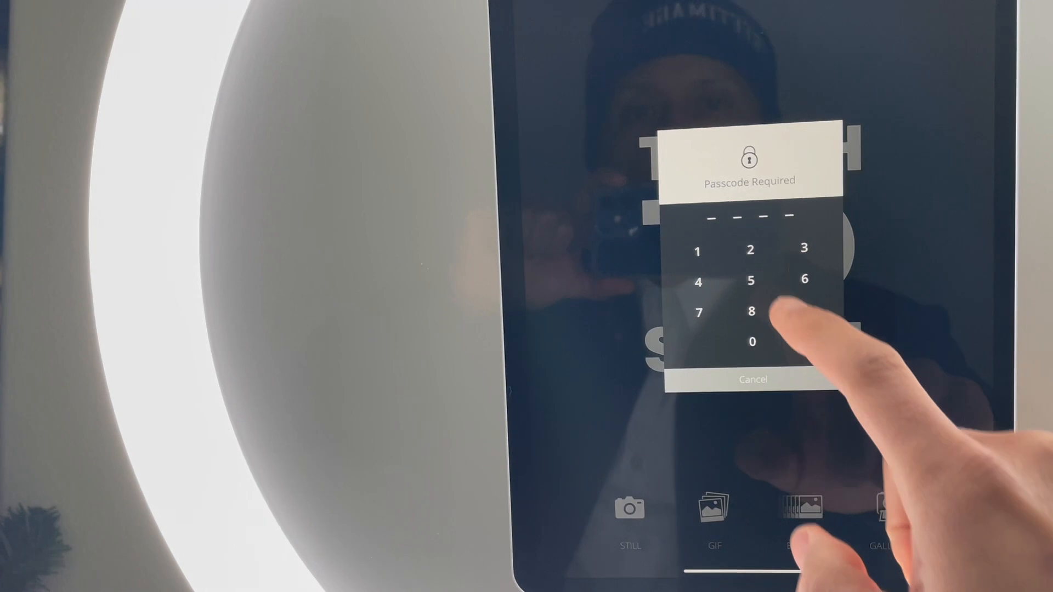
click(779, 244)
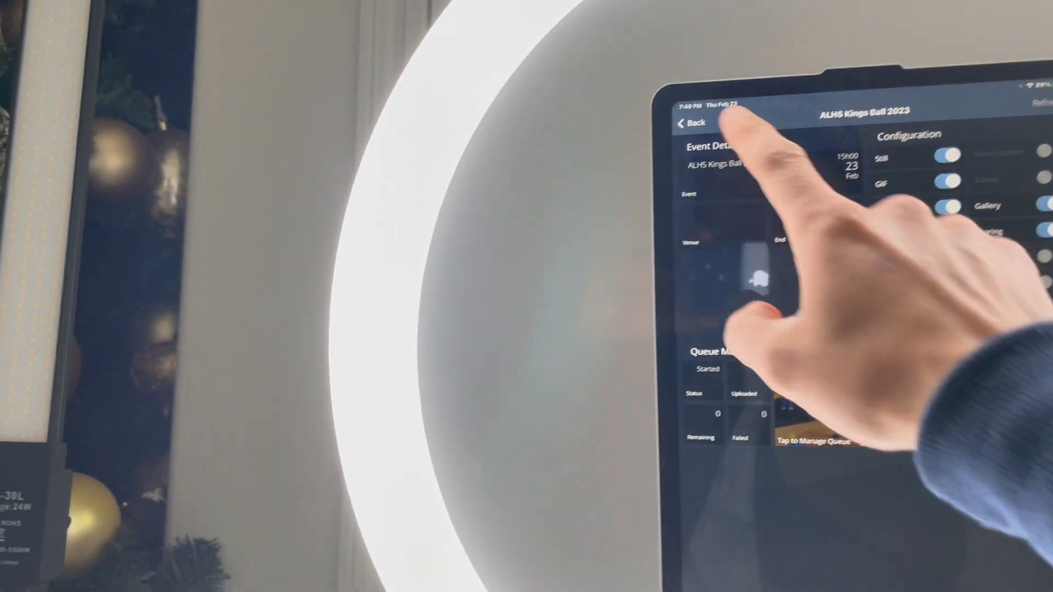
click(646, 123)
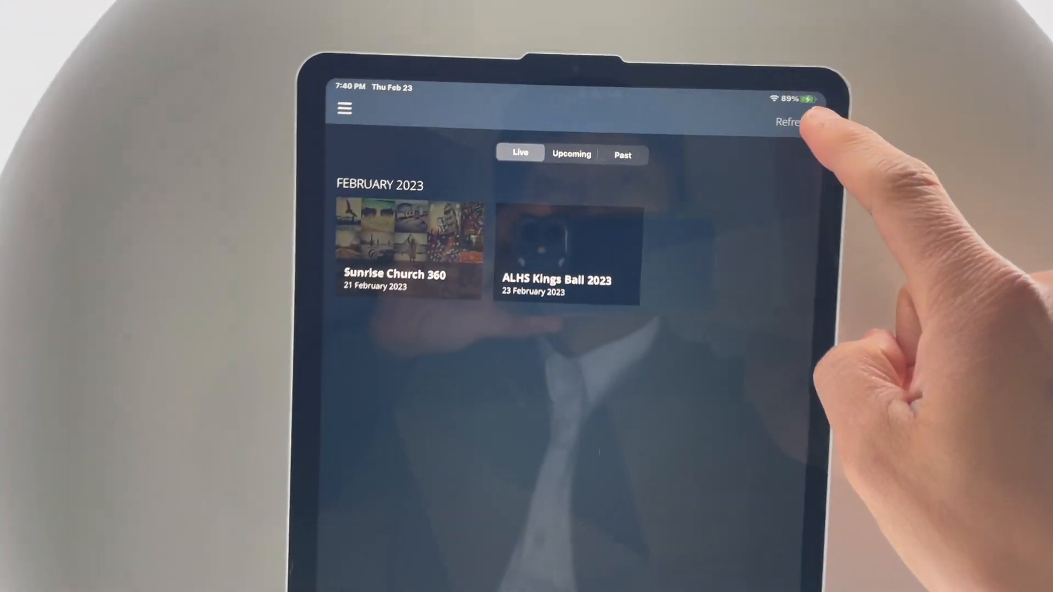
click(792, 121)
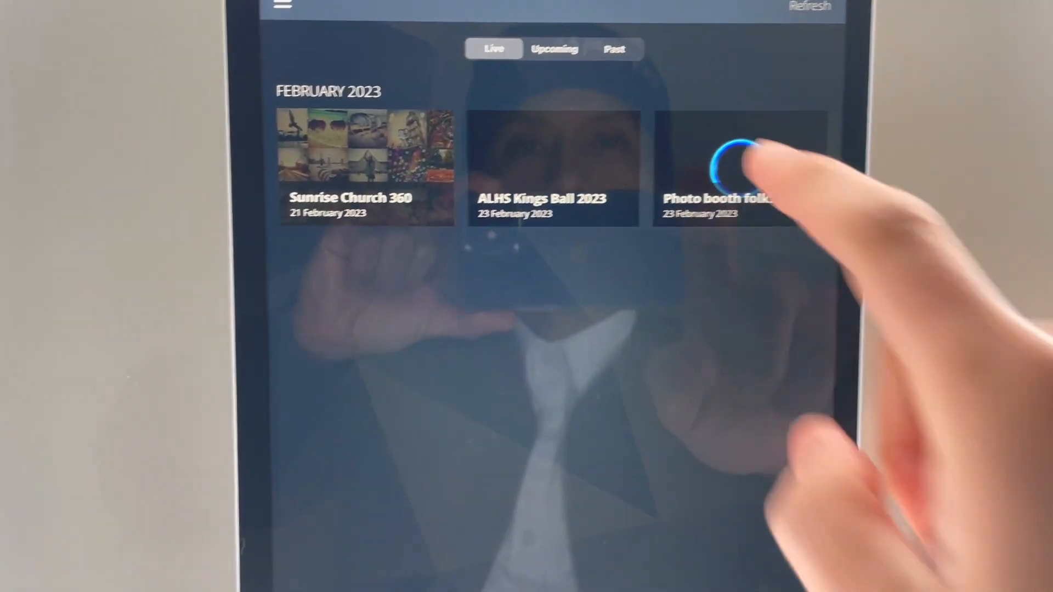
click(713, 175)
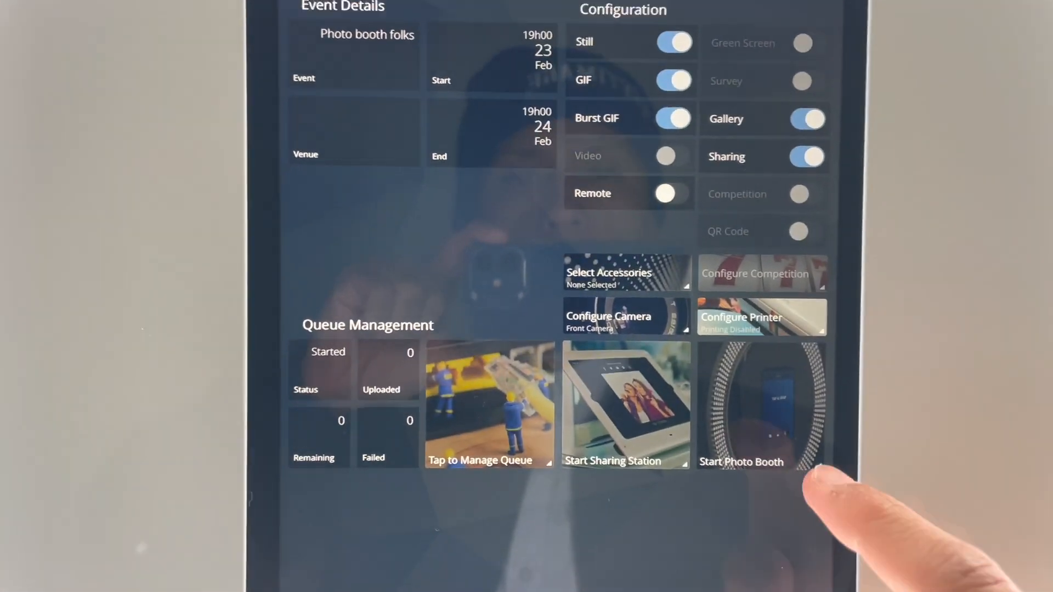
Start the Photo booth folks booth and review stabilization, white balance, focus and exposure settings
click(798, 378)
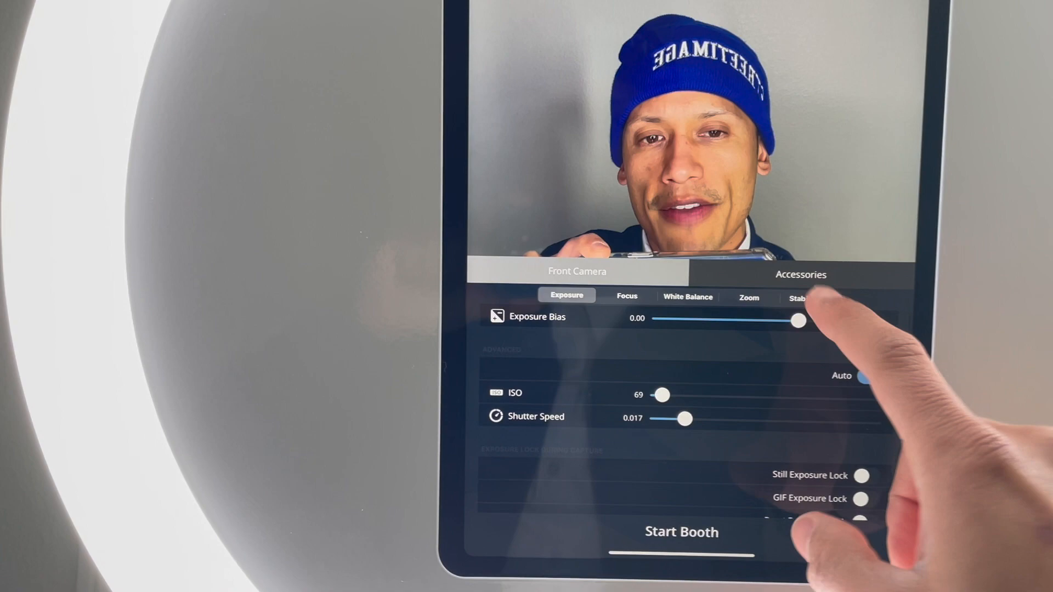
click(810, 300)
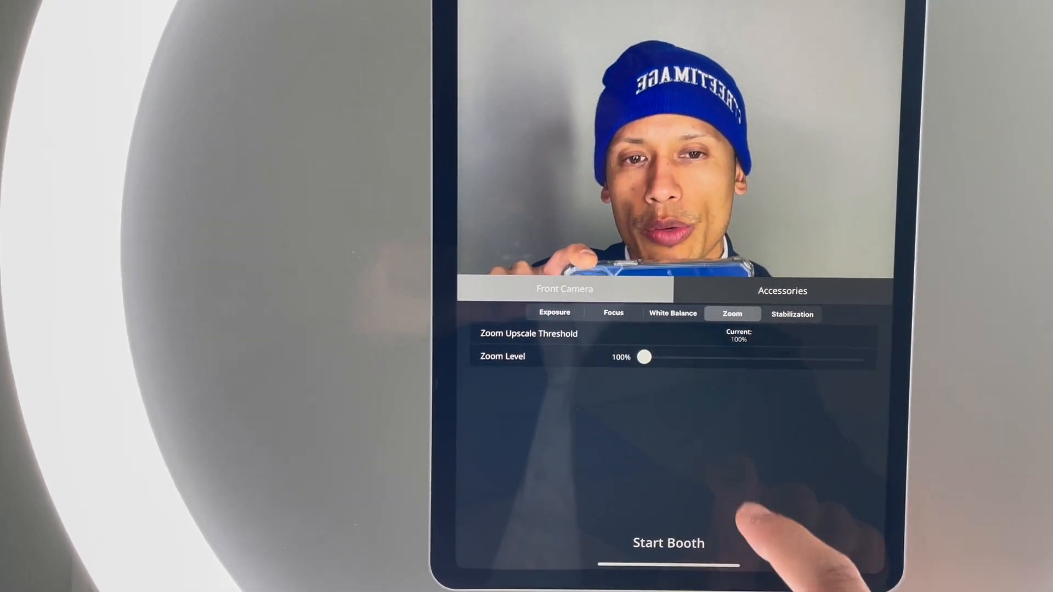
click(682, 322)
click(626, 321)
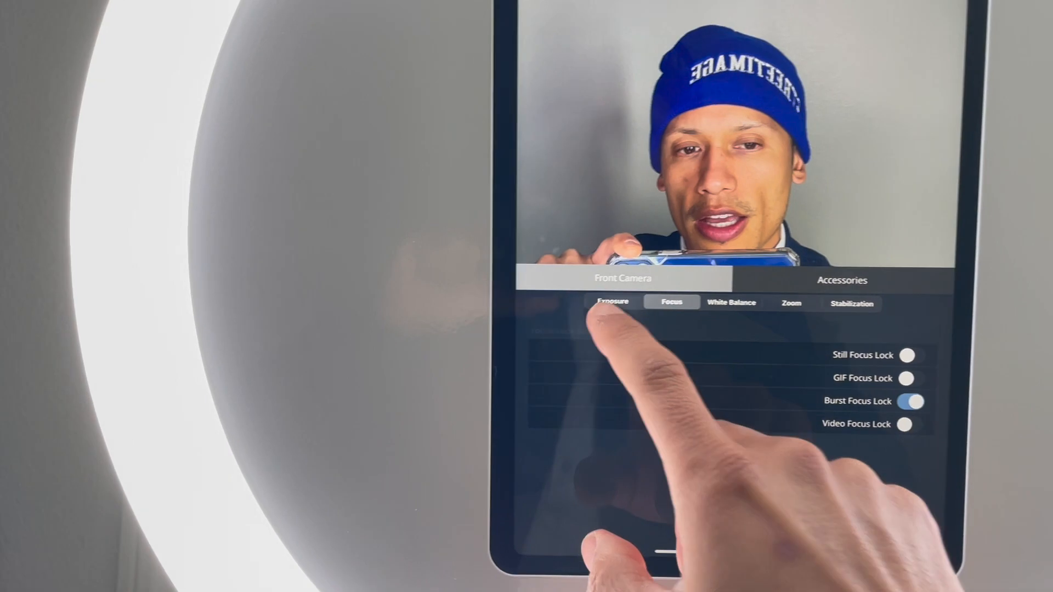
click(603, 302)
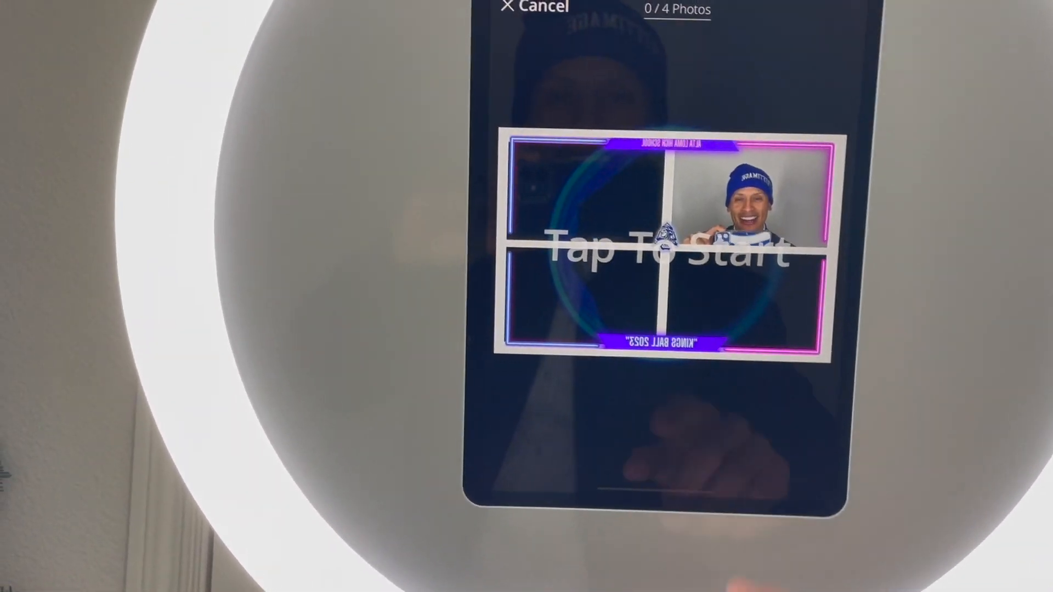
Begin a Still capture session on the Kings Ball four-photo frame booth screen
click(658, 274)
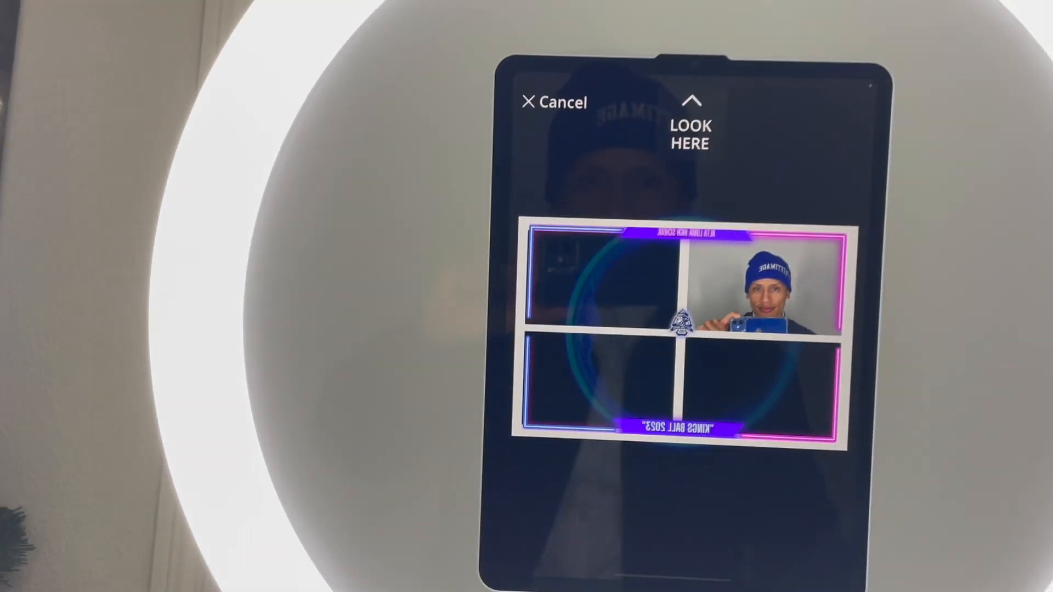